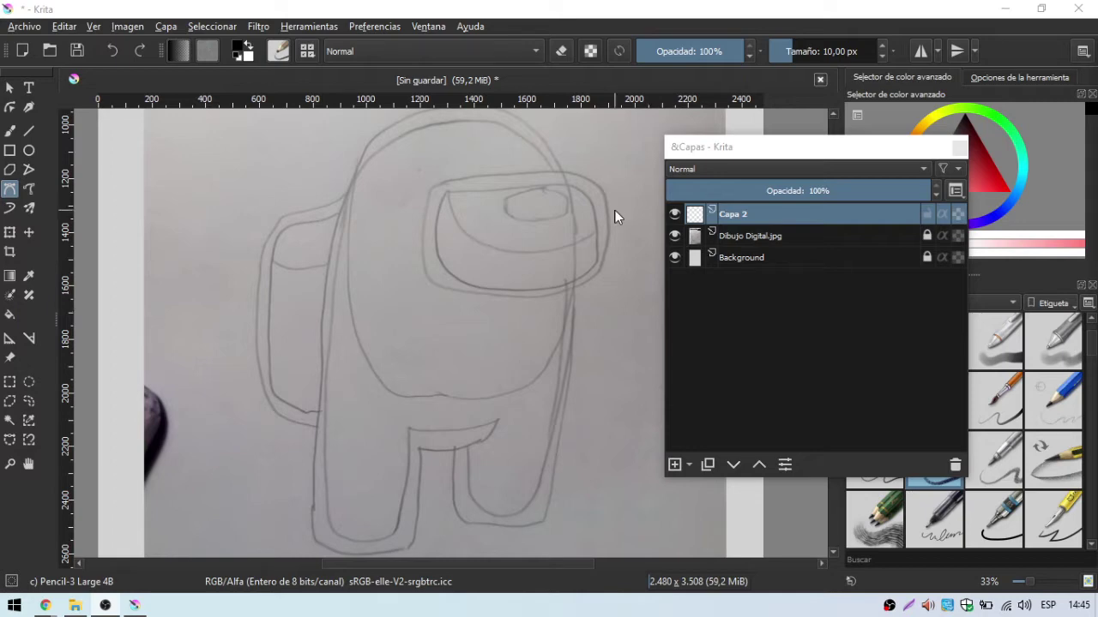
Step: Switch to the freehand brush at 15% opacity and pick red as the painting colour
key(b)
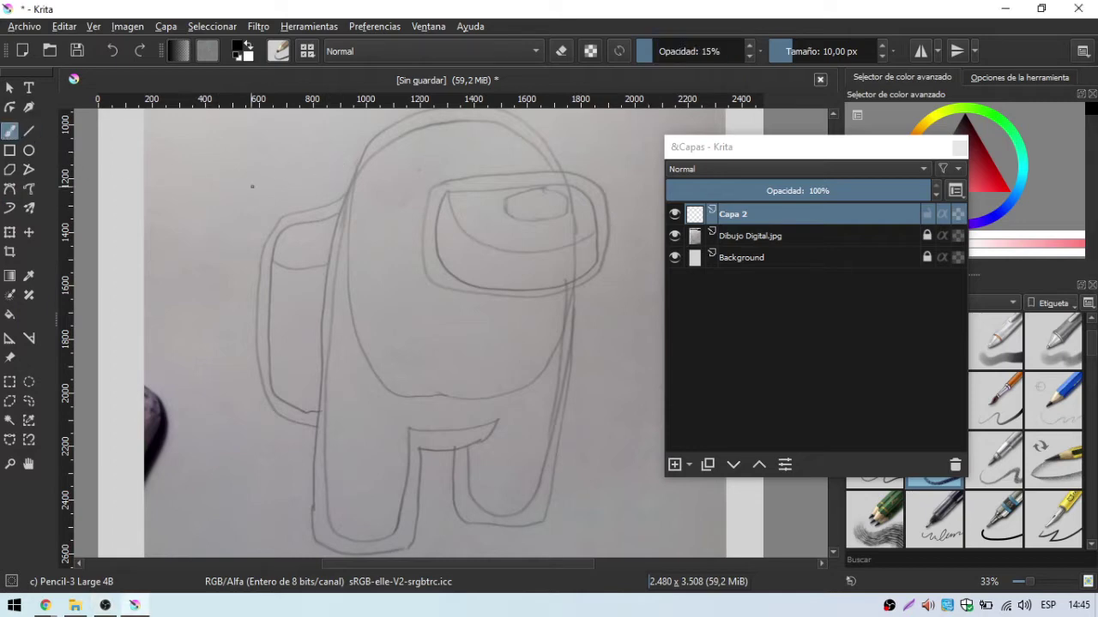
drag(864, 150, 715, 174)
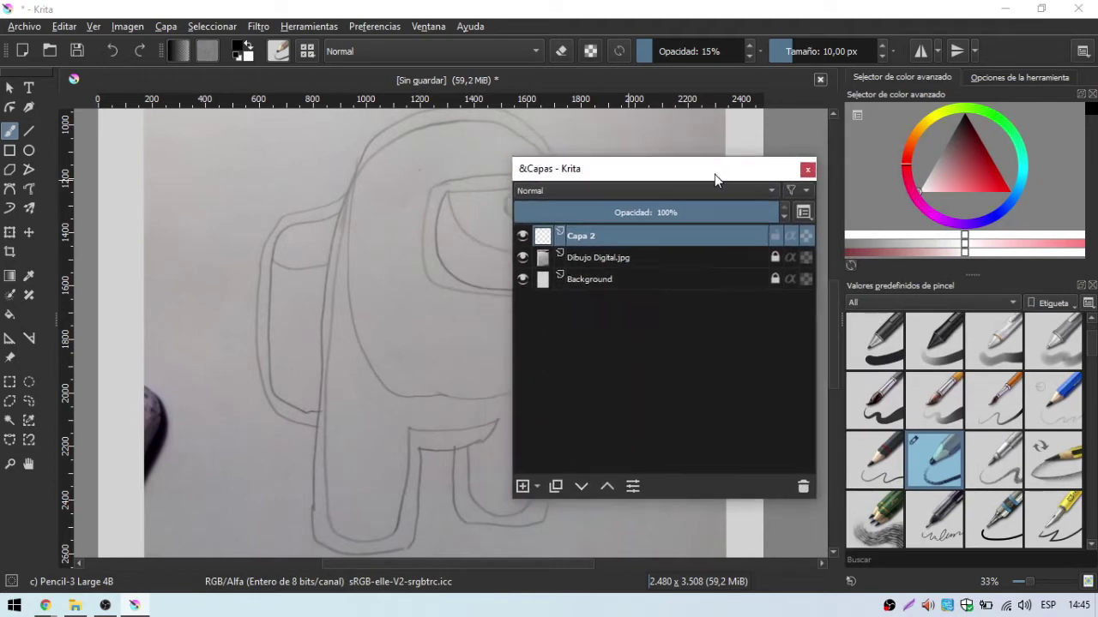
drag(949, 175, 989, 182)
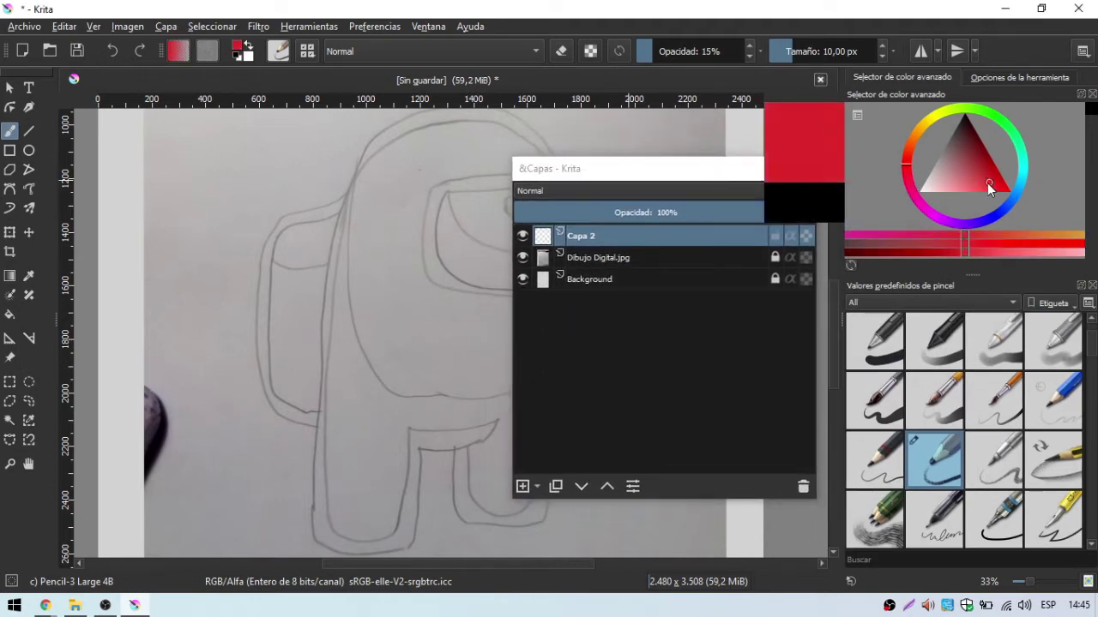
Step: Re-dock the layers list, enlarge the layers and colour wheel areas, and draw a red test stroke
mouse_move(699, 170)
mouse_down()
mouse_move(851, 172)
mouse_move(857, 128)
mouse_up()
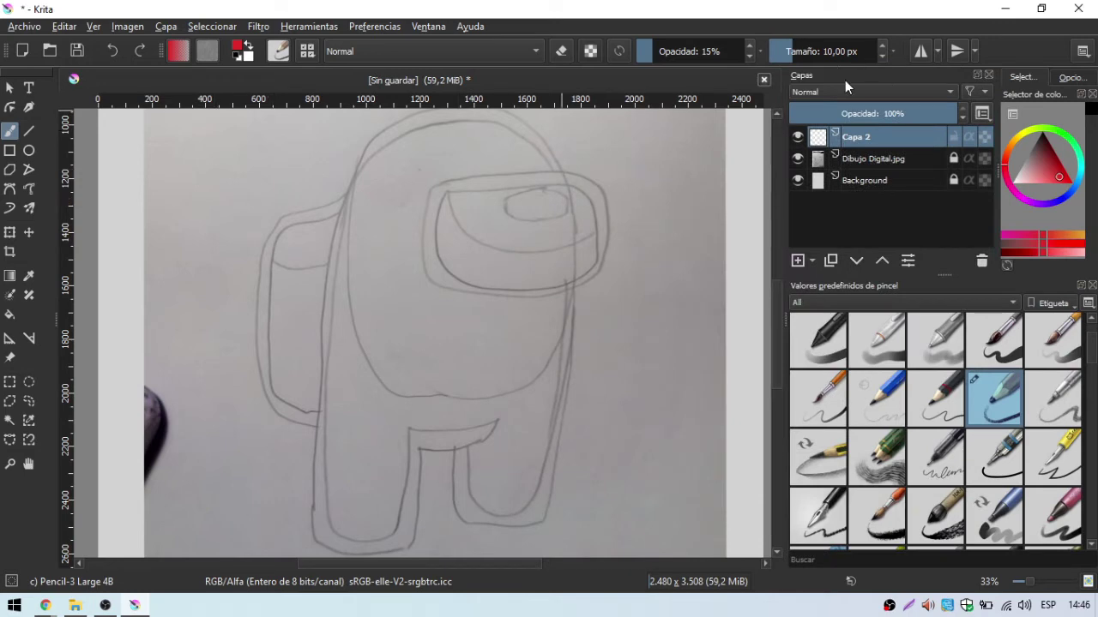
drag(844, 80, 641, 275)
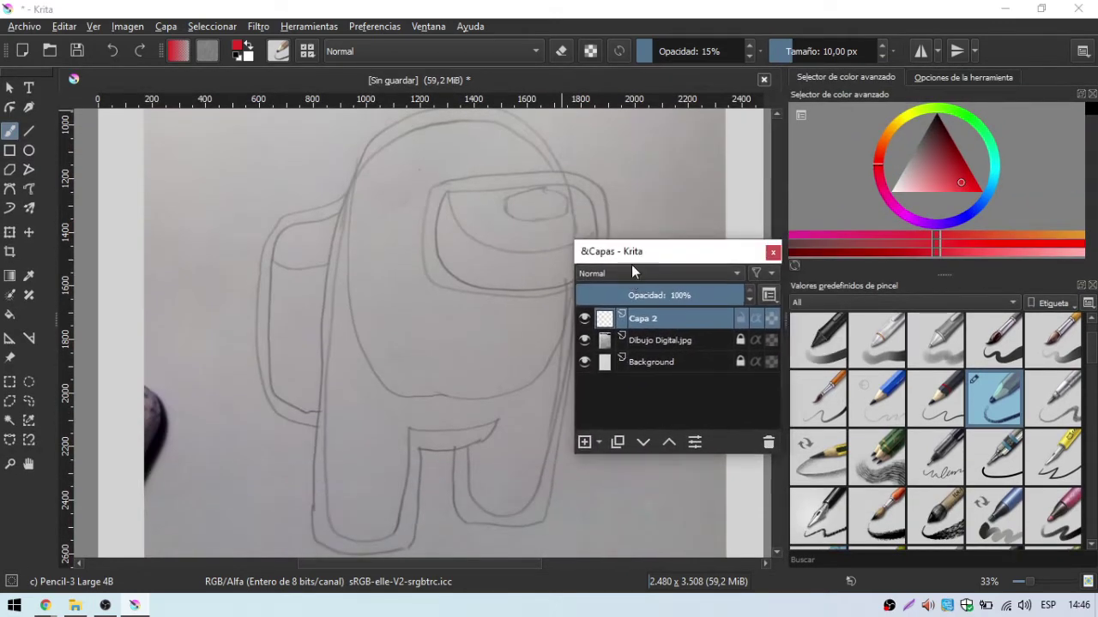
mouse_move(641, 275)
mouse_down()
mouse_move(869, 295)
mouse_move(916, 356)
mouse_up()
drag(945, 411, 945, 477)
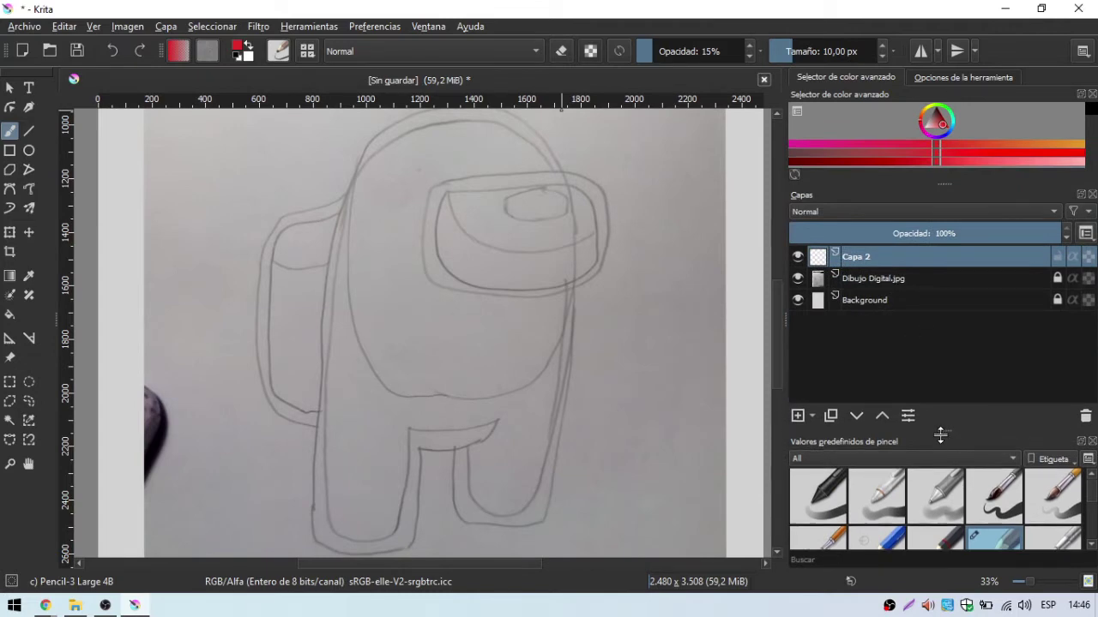
drag(944, 184, 944, 264)
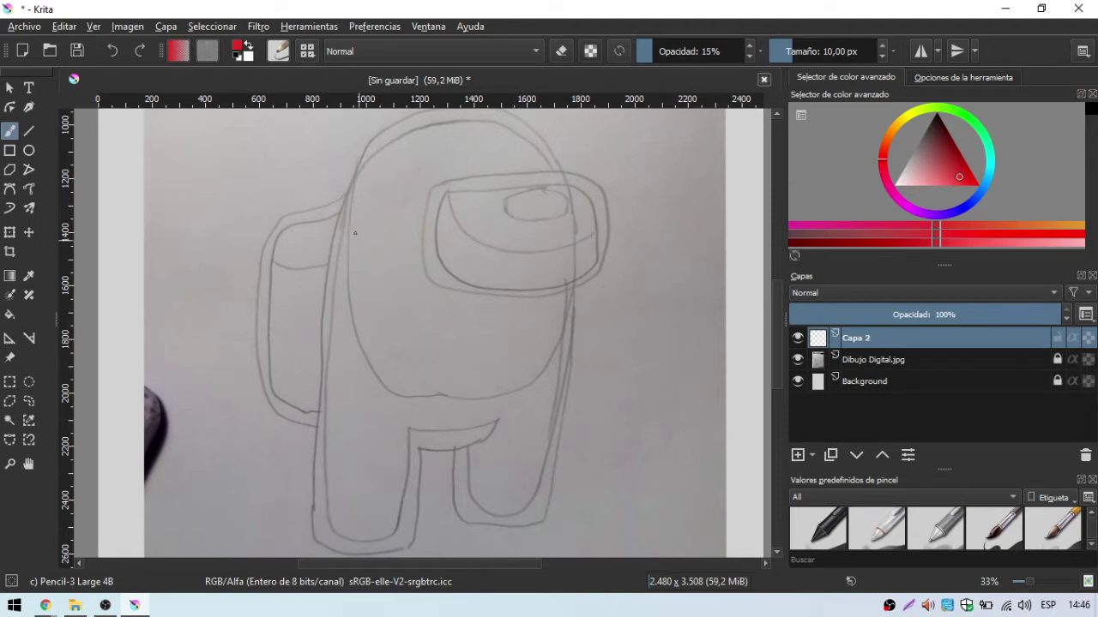
mouse_move(348, 181)
mouse_down()
mouse_move(321, 454)
mouse_move(361, 528)
mouse_move(440, 503)
mouse_move(446, 432)
mouse_move(423, 361)
mouse_move(448, 239)
mouse_up()
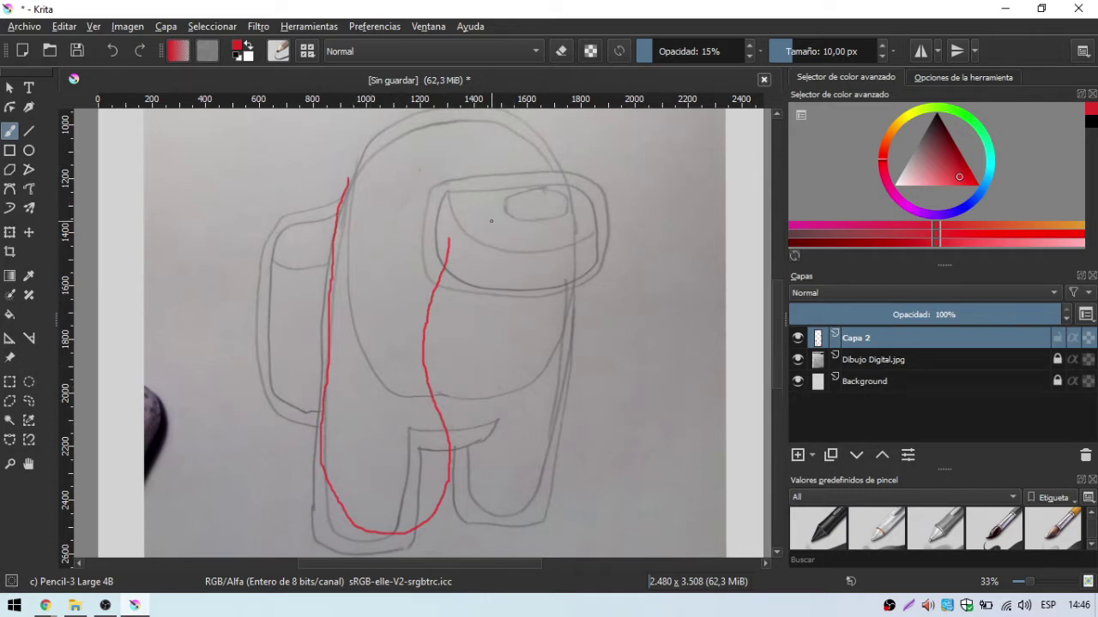
click(65, 26)
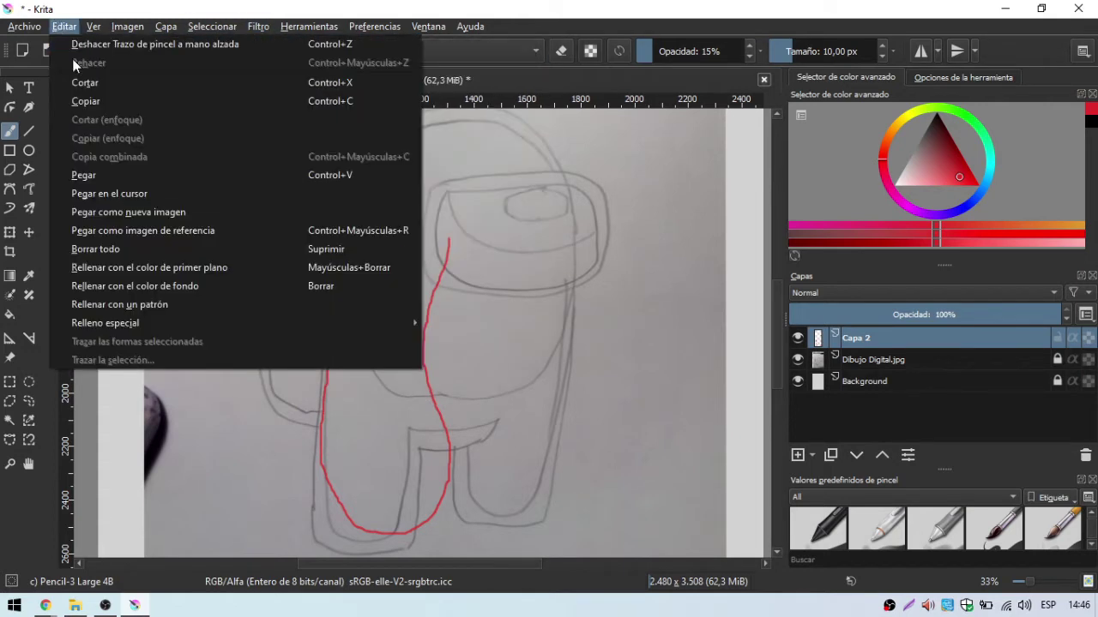
click(223, 44)
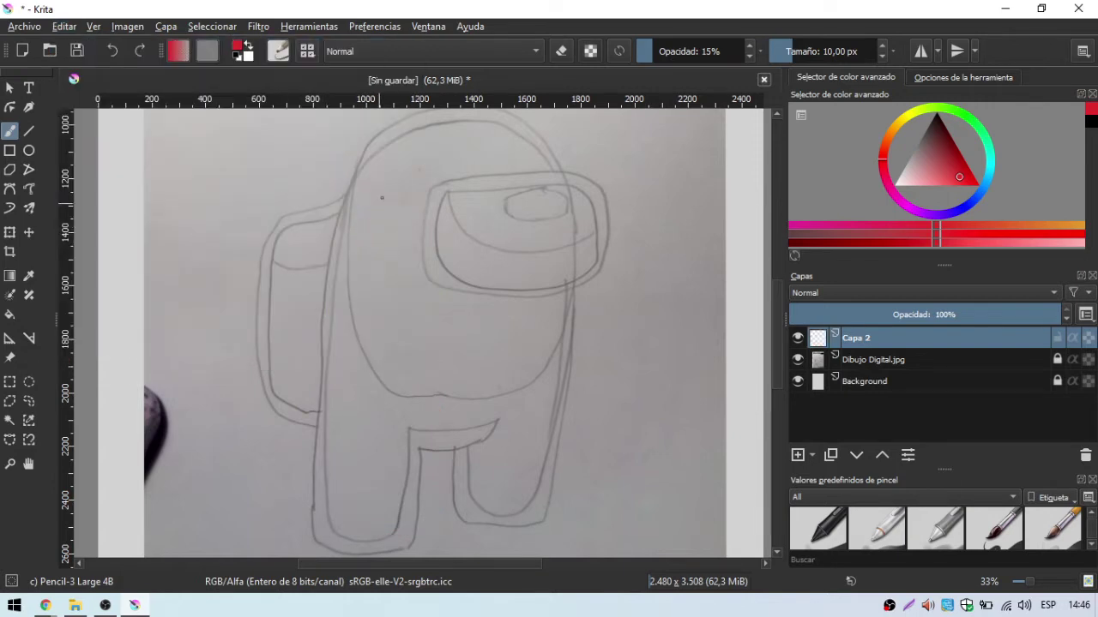
mouse_move(400, 181)
mouse_down()
mouse_move(371, 192)
mouse_move(465, 150)
mouse_up()
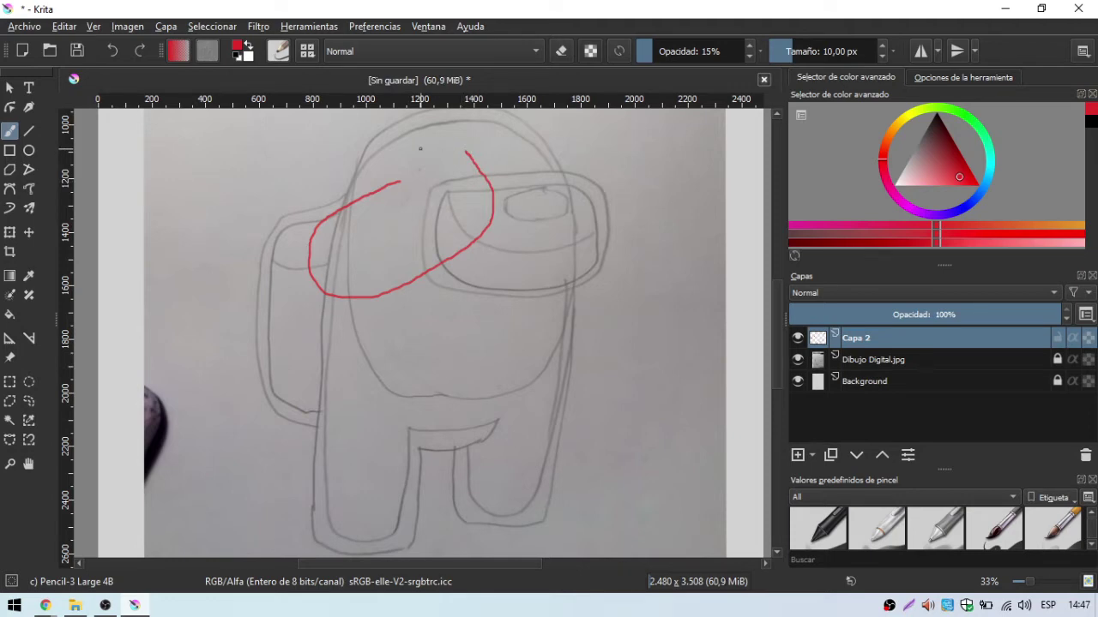
key(ctrl+z)
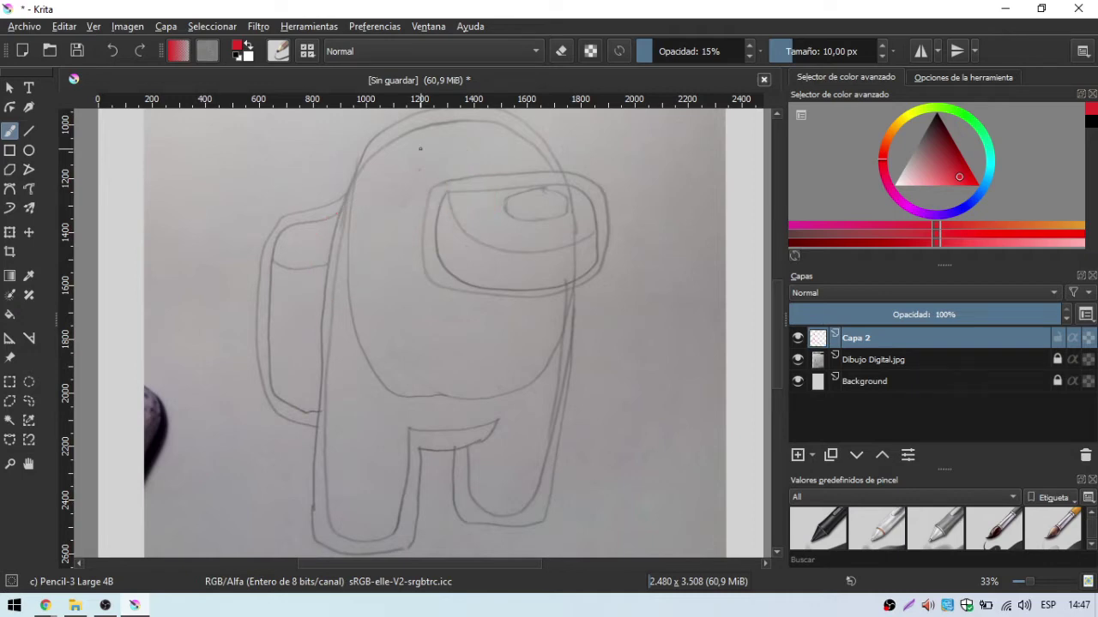
mouse_move(387, 162)
mouse_down()
mouse_move(397, 131)
mouse_move(374, 133)
mouse_up()
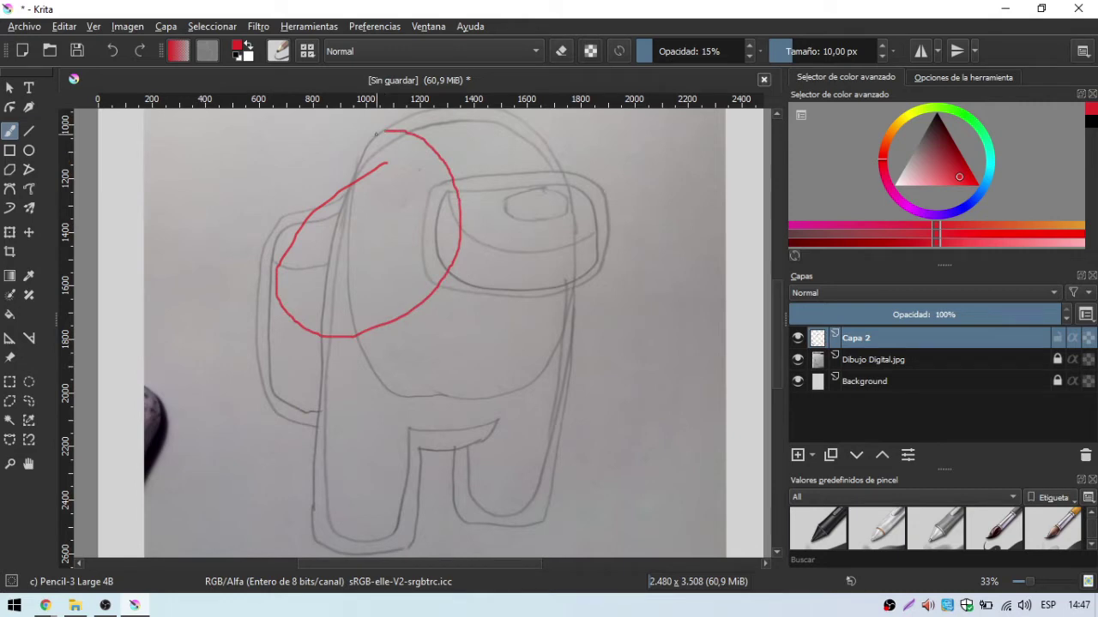
click(66, 27)
click(82, 40)
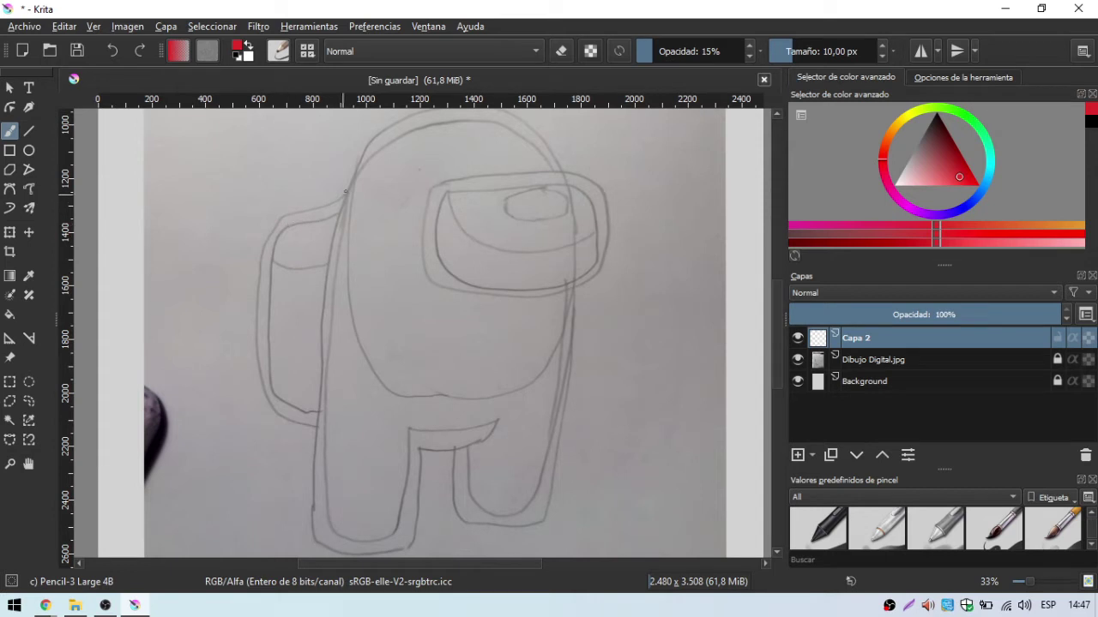
drag(360, 172, 314, 319)
drag(382, 256, 343, 331)
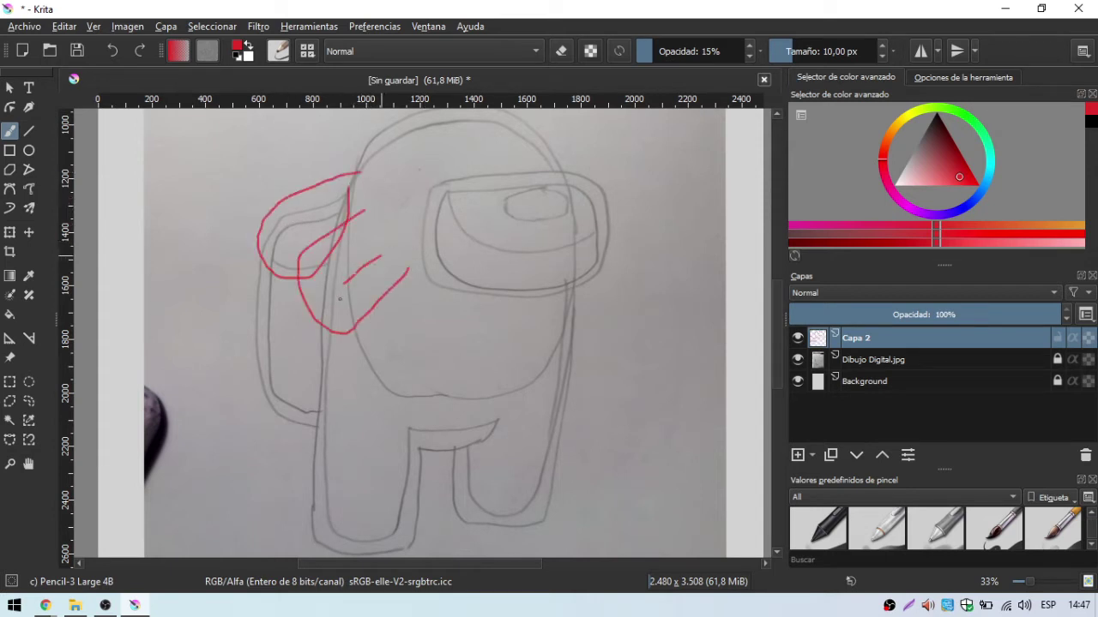
mouse_move(408, 268)
mouse_down()
mouse_move(468, 302)
mouse_move(463, 390)
mouse_up()
drag(459, 343, 493, 390)
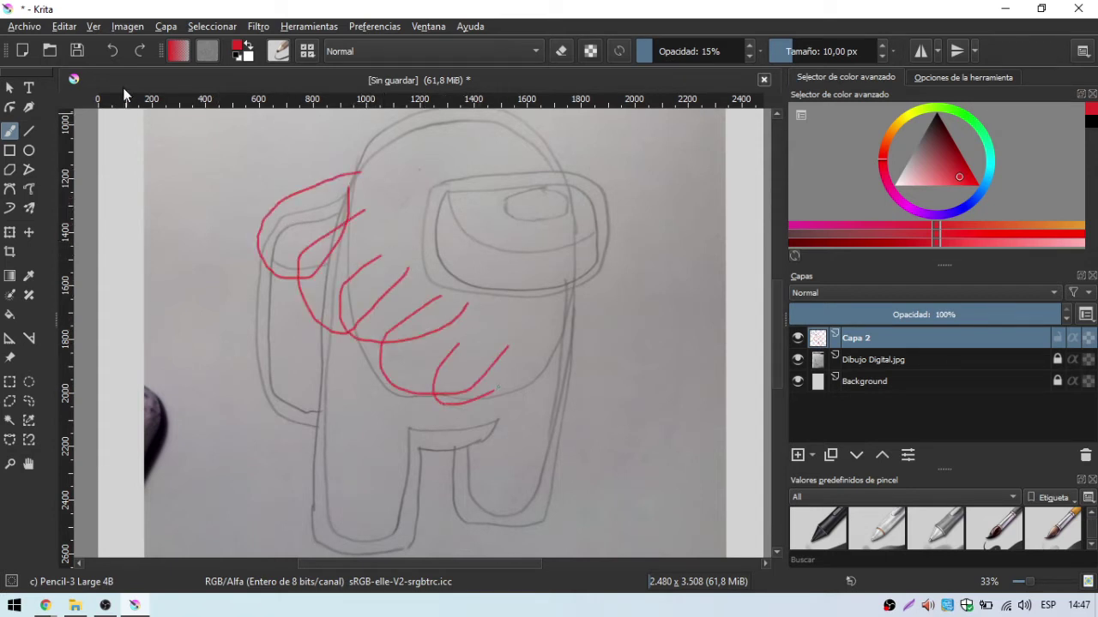
click(65, 26)
click(75, 44)
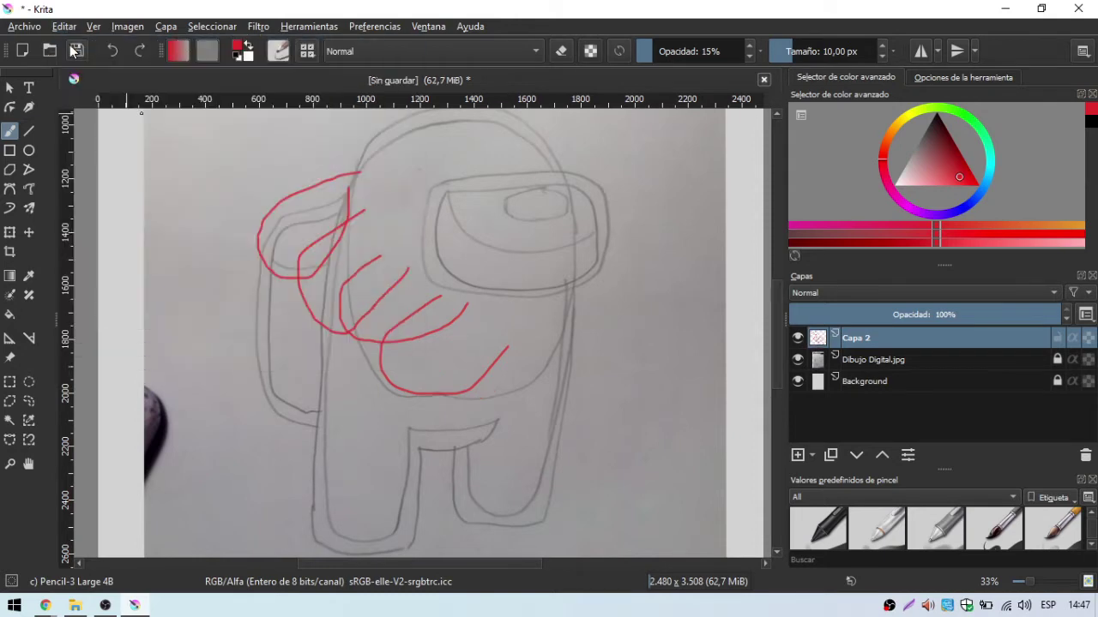
click(64, 26)
click(73, 44)
click(64, 28)
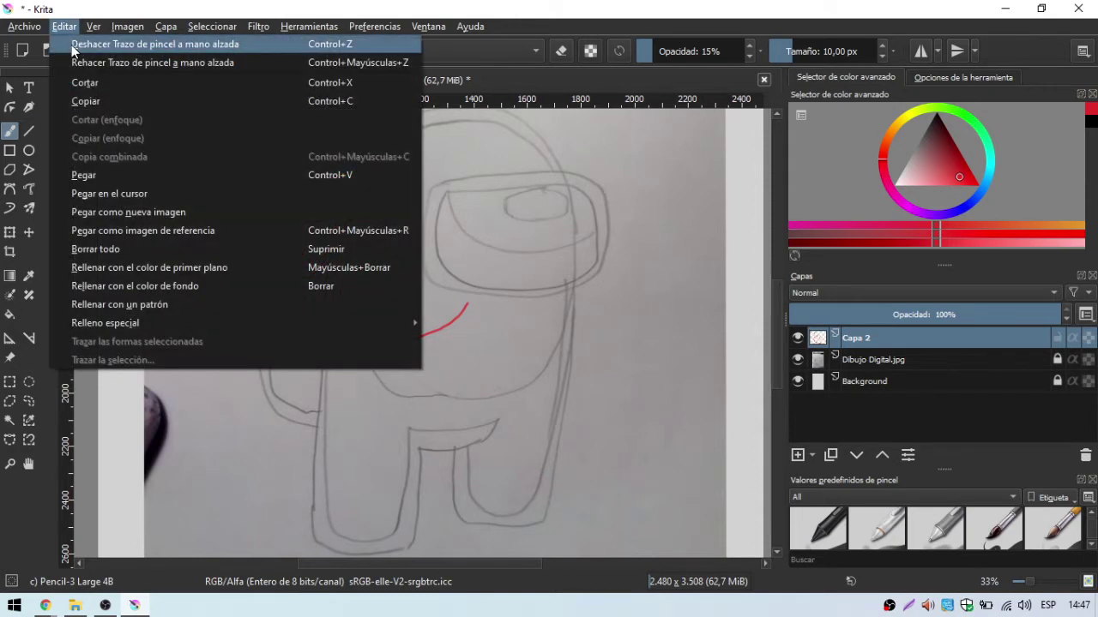
click(73, 45)
click(65, 26)
click(73, 44)
click(64, 27)
click(73, 45)
click(63, 26)
click(375, 26)
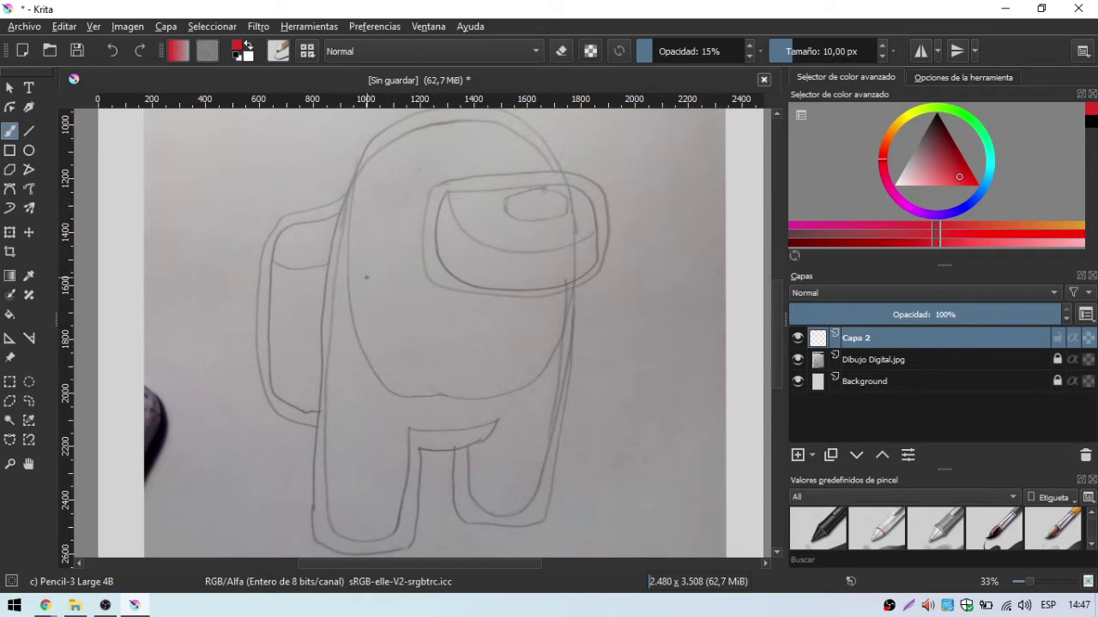
Step: Switch from the Line and freehand path tools to the Bezier Curve tool
click(30, 129)
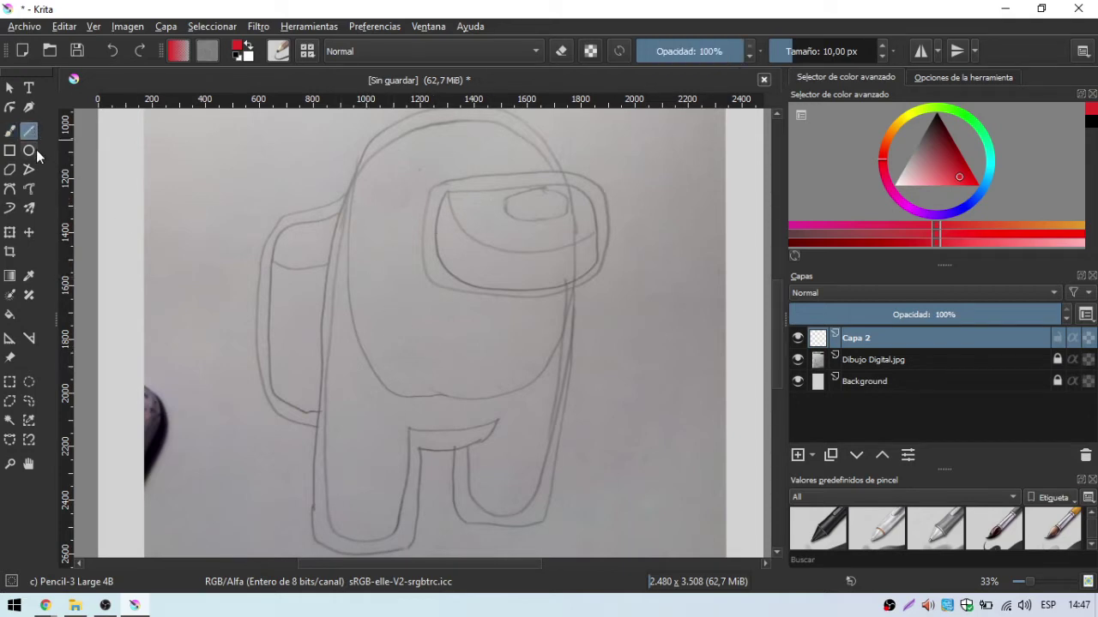
click(28, 189)
click(12, 188)
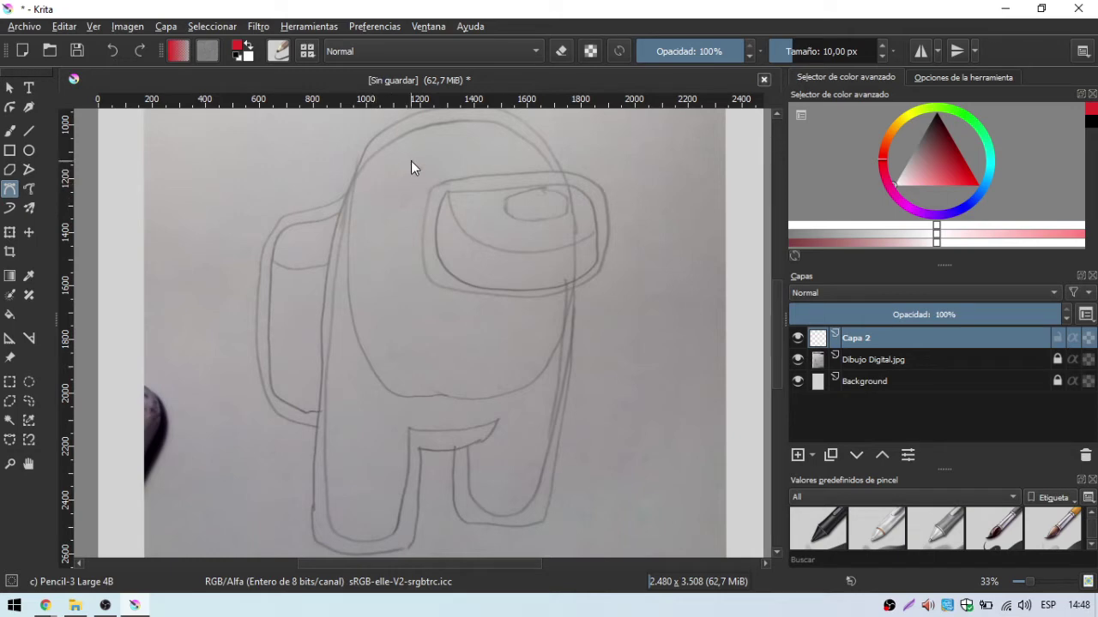
Step: Draw a closed angular Bezier outline around the head, visor, body and backpack
click(351, 177)
click(473, 131)
click(571, 170)
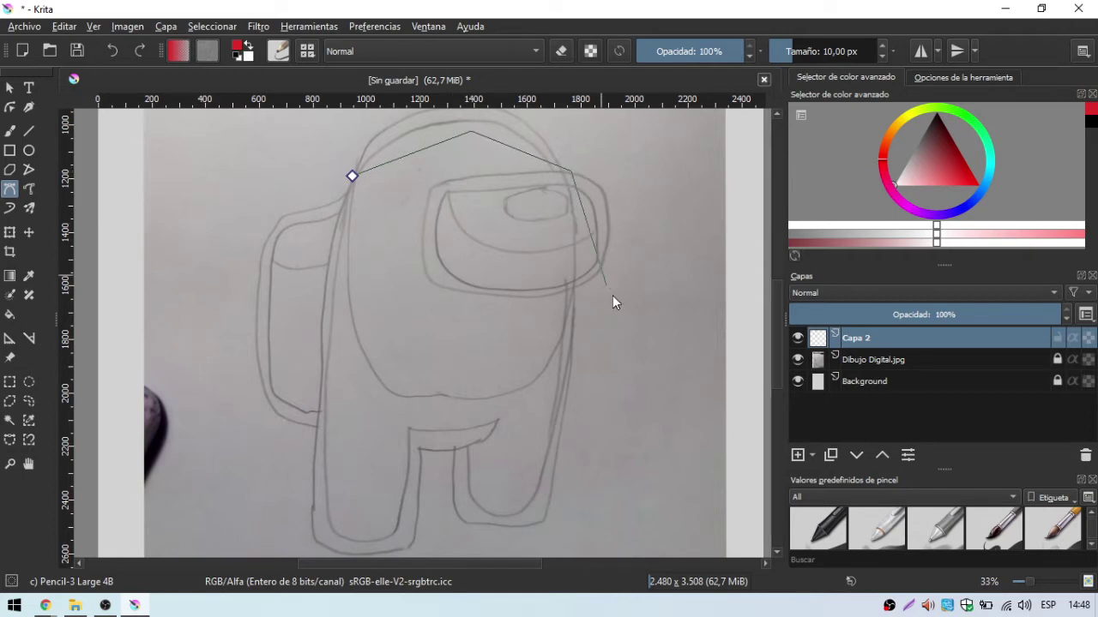
click(612, 295)
click(585, 375)
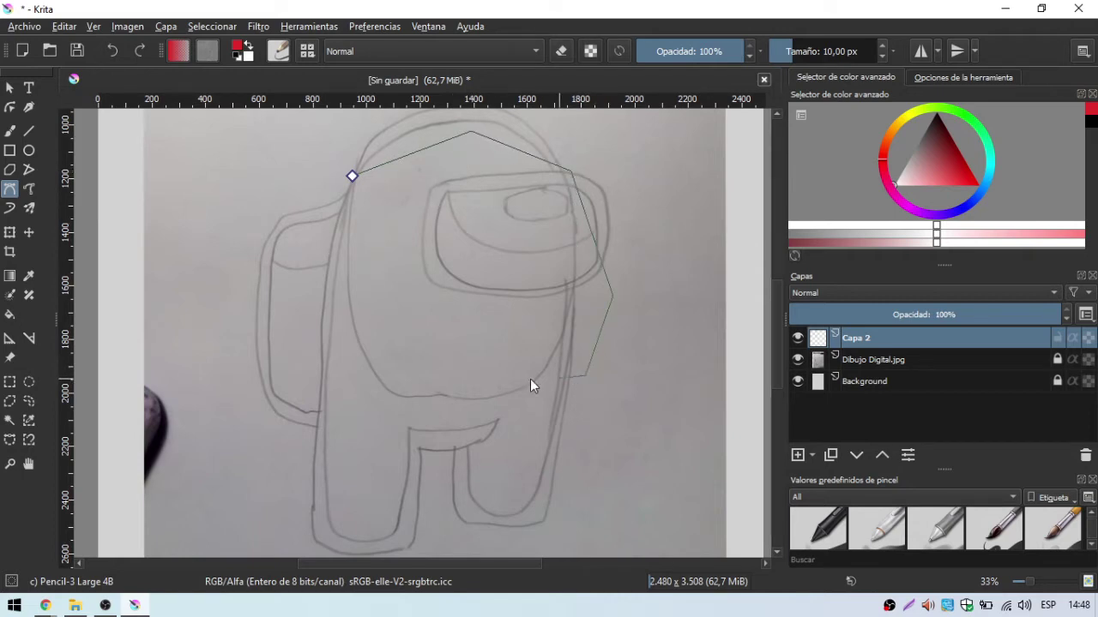
click(471, 376)
click(418, 328)
click(300, 375)
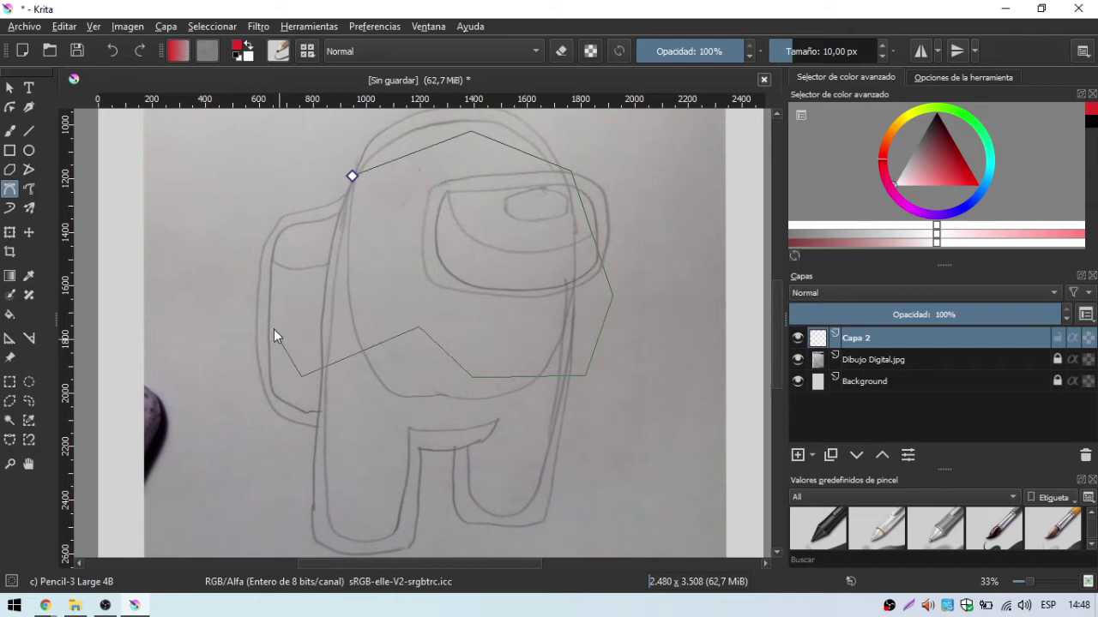
click(231, 281)
click(291, 217)
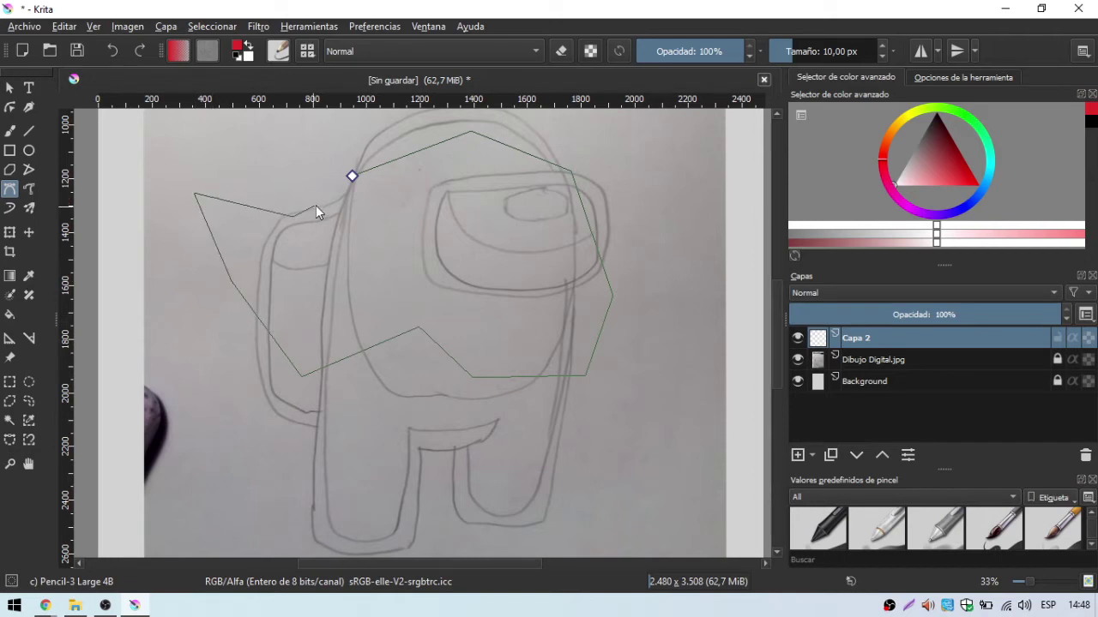
click(352, 176)
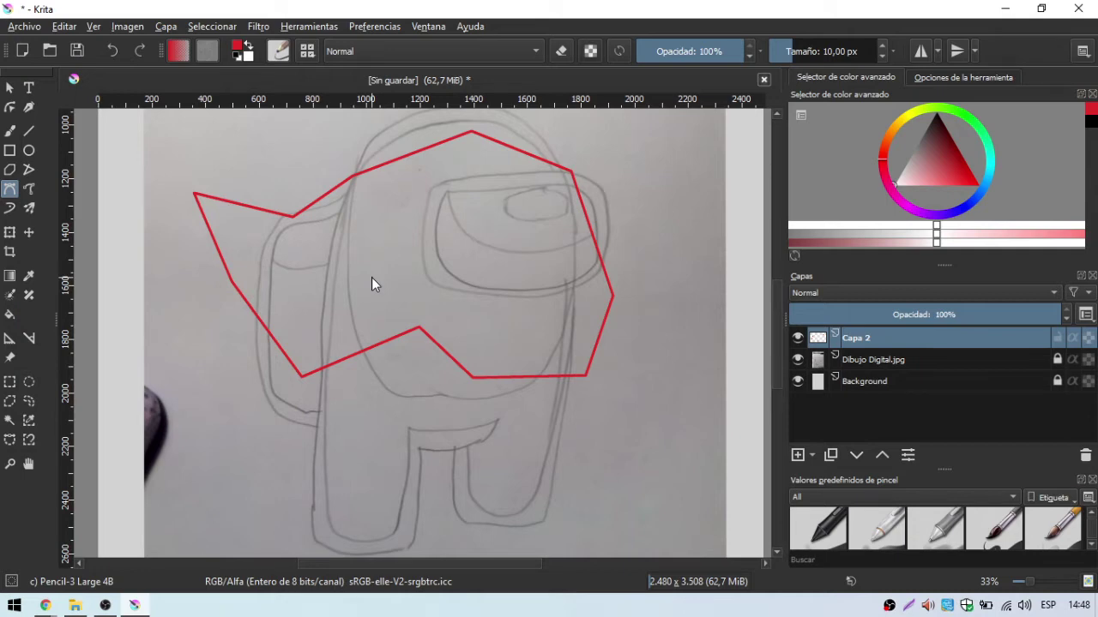
Step: Undo the red polygon twice and place the first point of a new outline
click(64, 26)
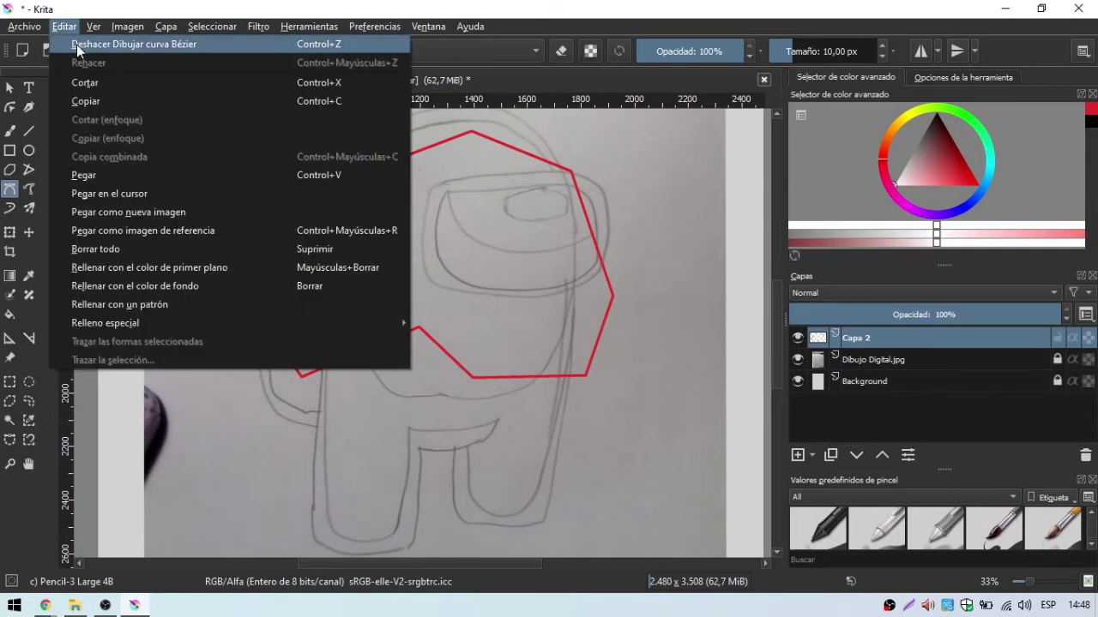
click(95, 42)
click(349, 201)
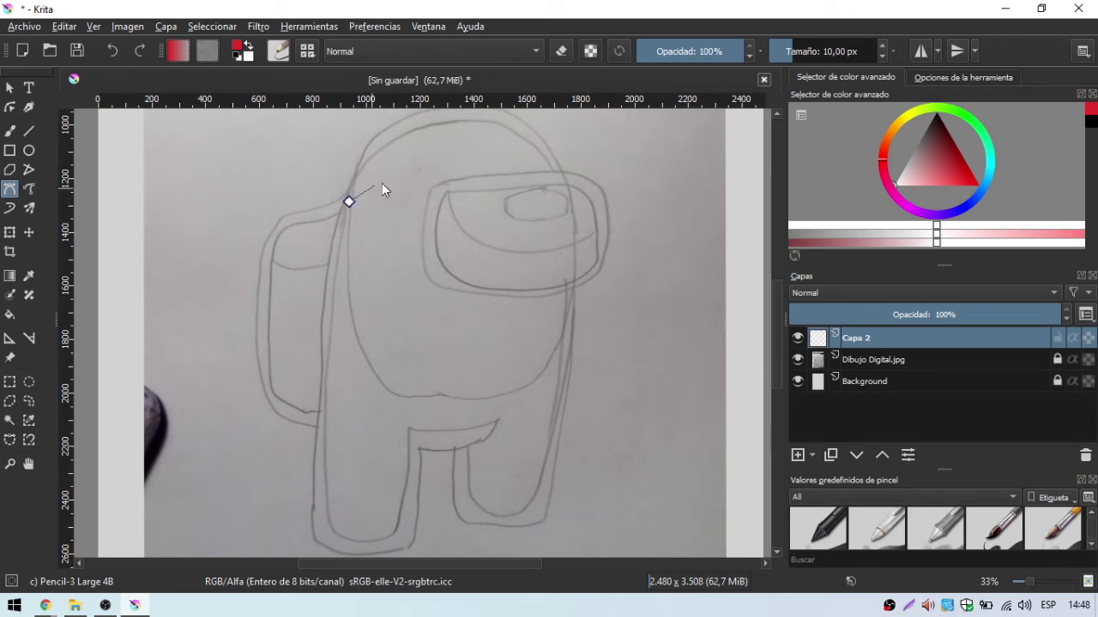
click(459, 135)
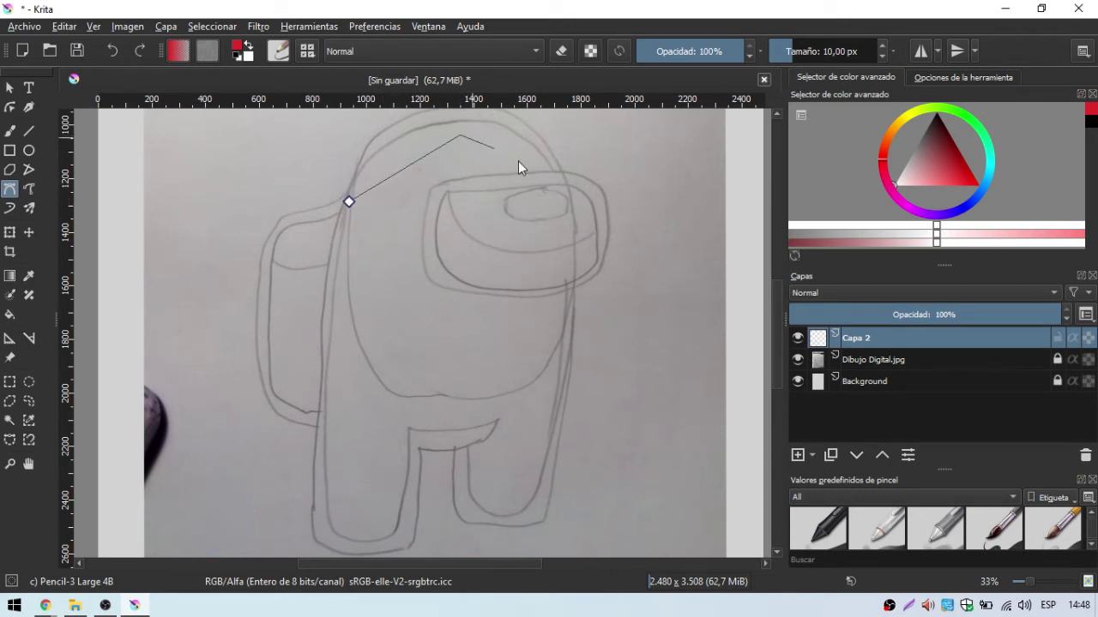
click(600, 219)
mouse_move(471, 328)
mouse_down()
mouse_move(373, 272)
mouse_move(435, 442)
mouse_move(545, 388)
mouse_move(530, 403)
mouse_move(381, 407)
mouse_move(339, 284)
mouse_move(458, 225)
mouse_move(417, 248)
mouse_move(409, 392)
mouse_move(539, 382)
mouse_move(397, 365)
mouse_move(321, 274)
mouse_move(391, 209)
mouse_up()
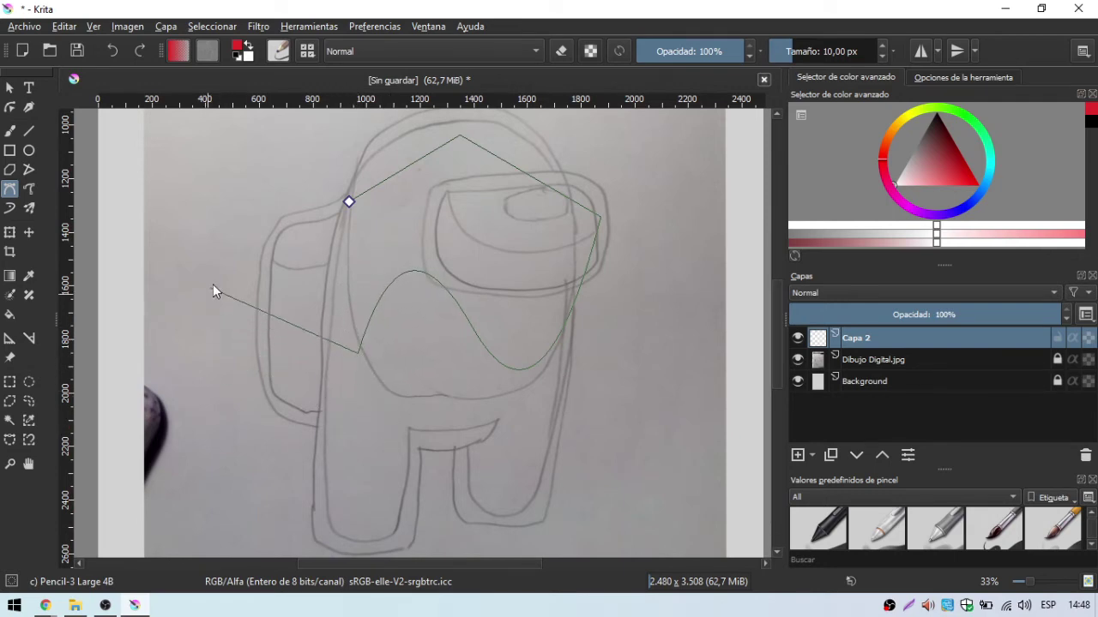
mouse_move(213, 283)
mouse_down()
mouse_move(263, 232)
mouse_move(263, 176)
mouse_move(169, 259)
mouse_move(213, 366)
mouse_move(159, 311)
mouse_move(124, 239)
mouse_up()
drag(265, 152, 334, 244)
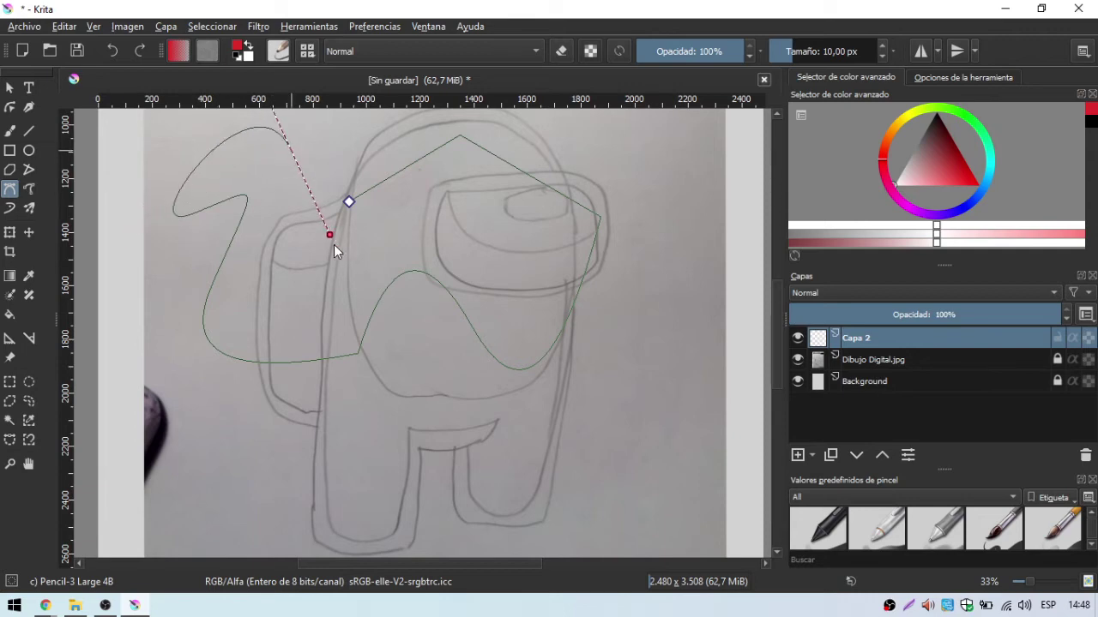
click(348, 201)
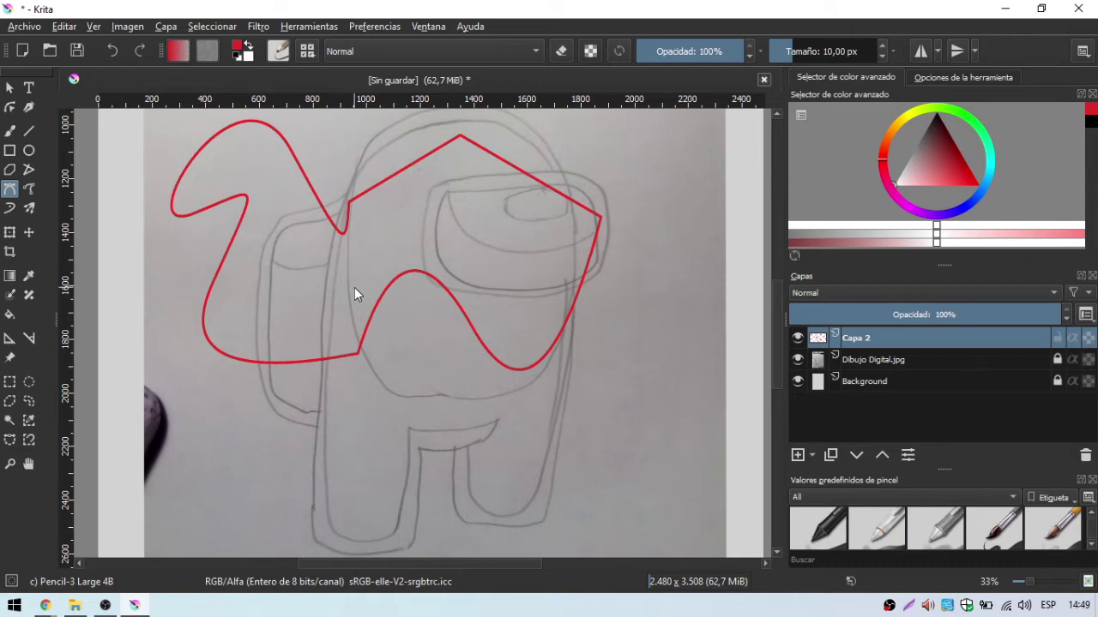
click(65, 25)
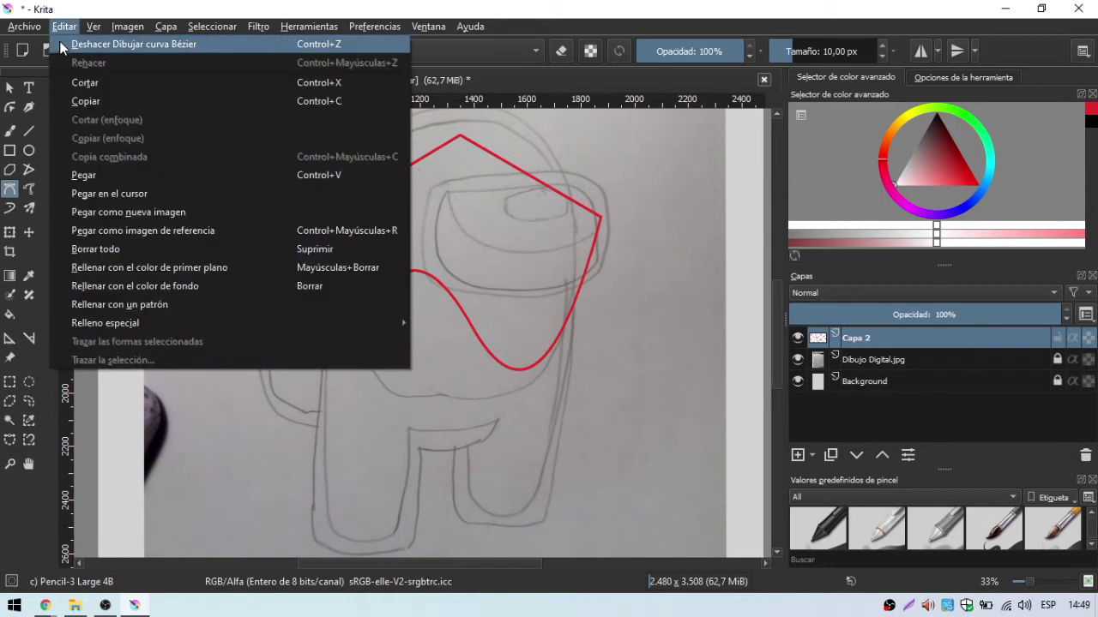
key(Escape)
key(ctrl+z)
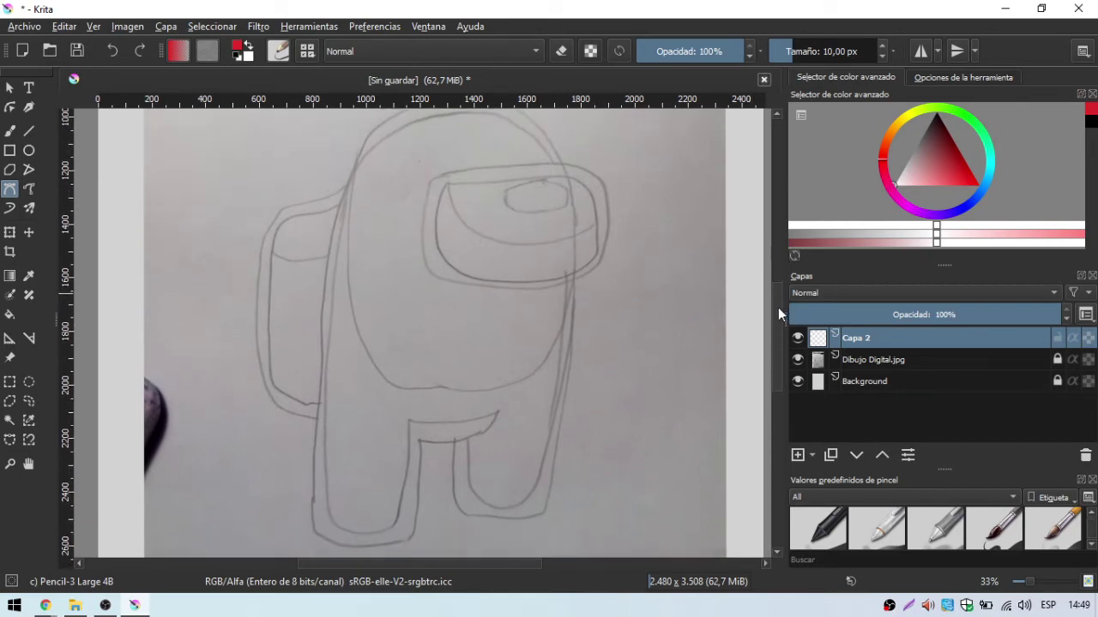
Step: Trace a closed curved outline from the left shoulder over the head, down the body, around both feet and back
click(347, 197)
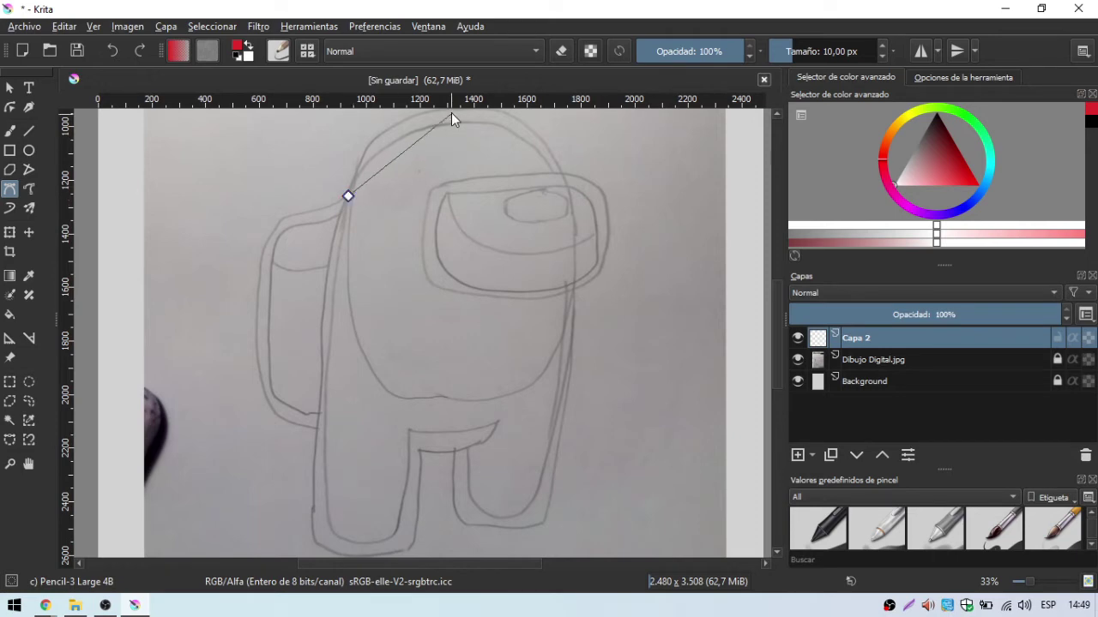
drag(454, 110, 543, 114)
drag(573, 221, 575, 274)
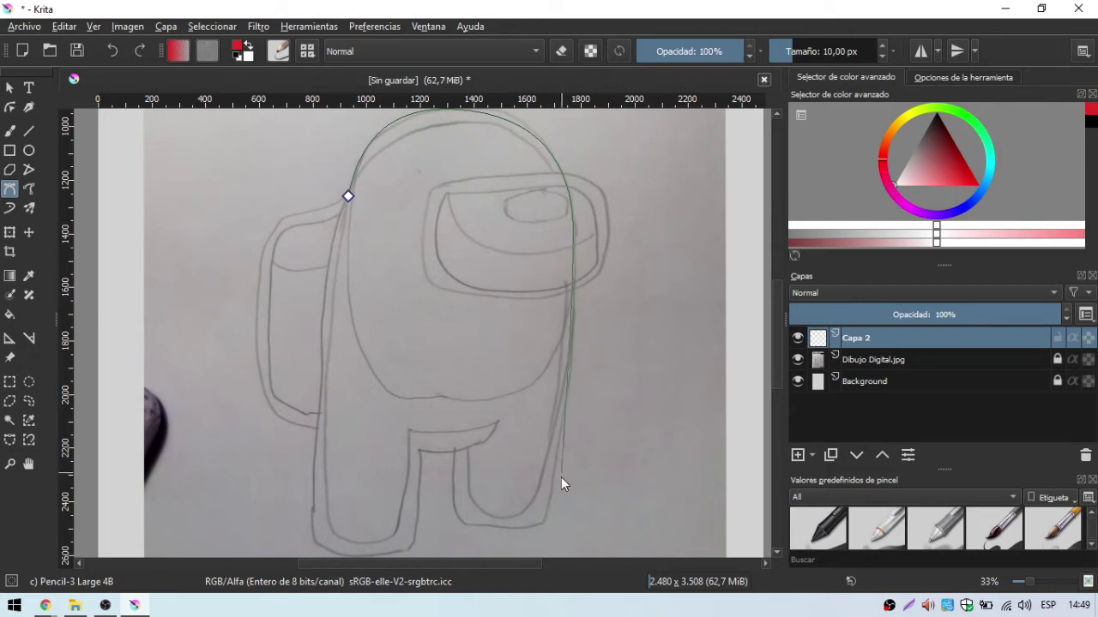
drag(546, 522, 532, 525)
drag(458, 520, 452, 518)
drag(409, 446, 414, 452)
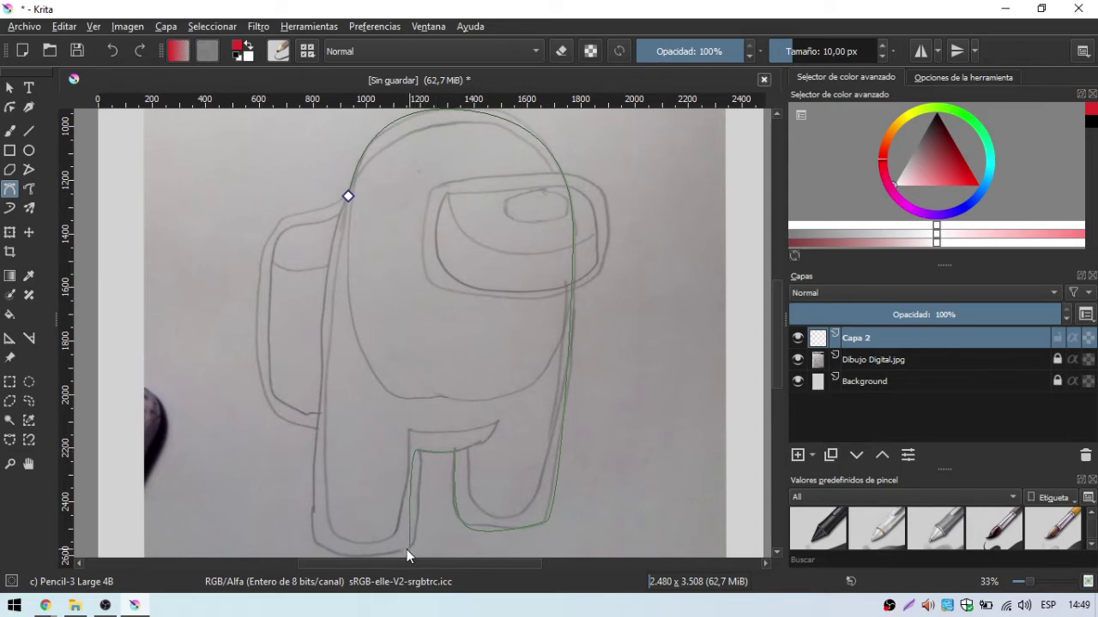
drag(407, 550, 429, 540)
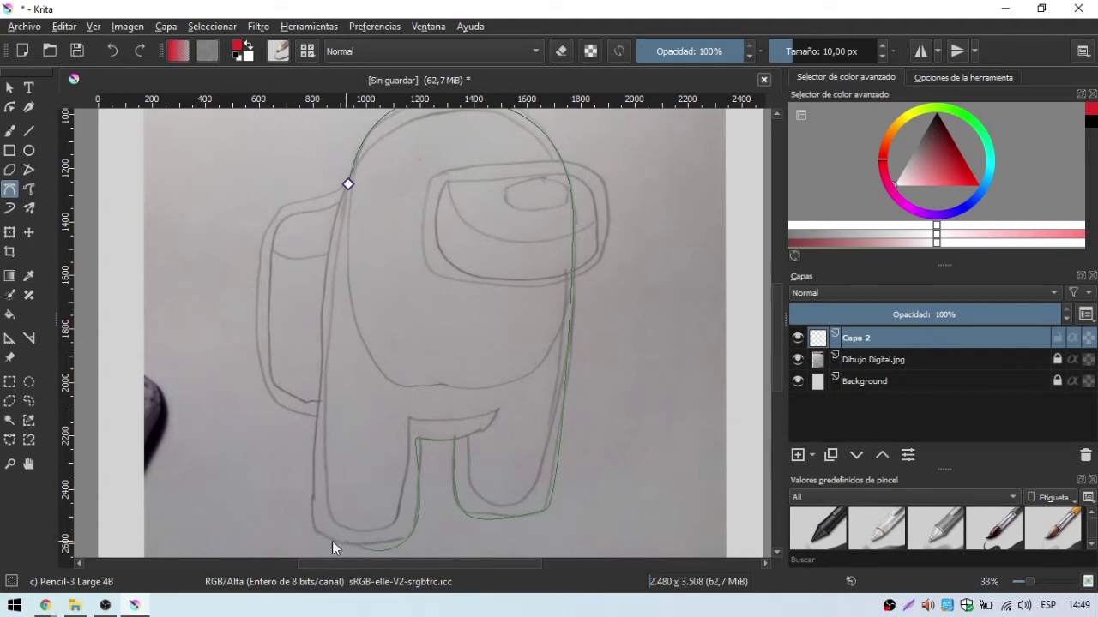
drag(311, 530, 311, 503)
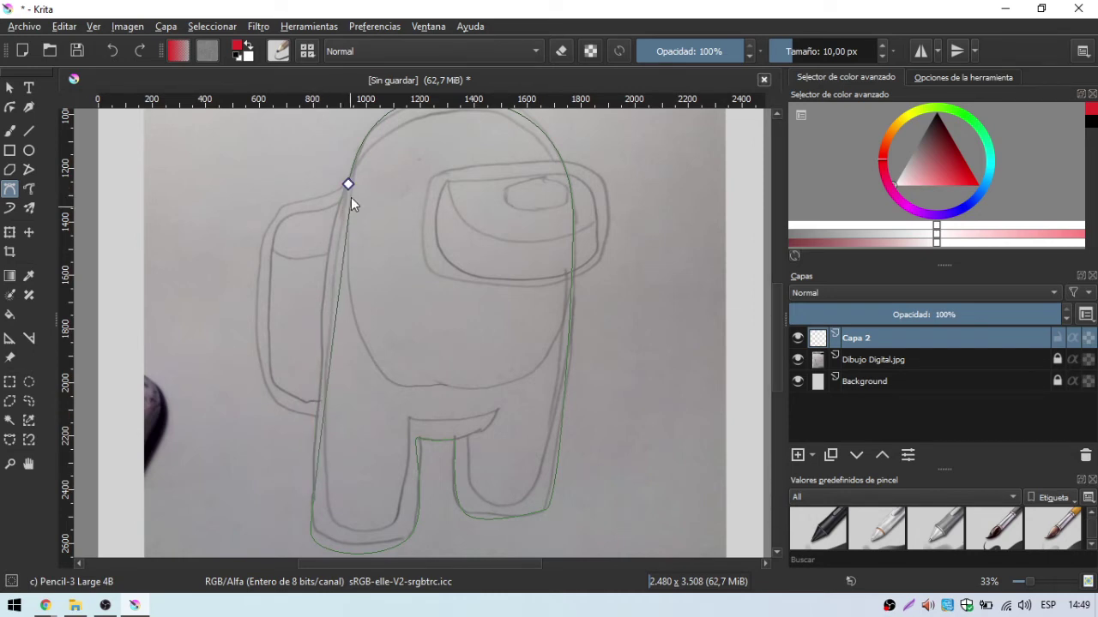
drag(347, 184, 380, 146)
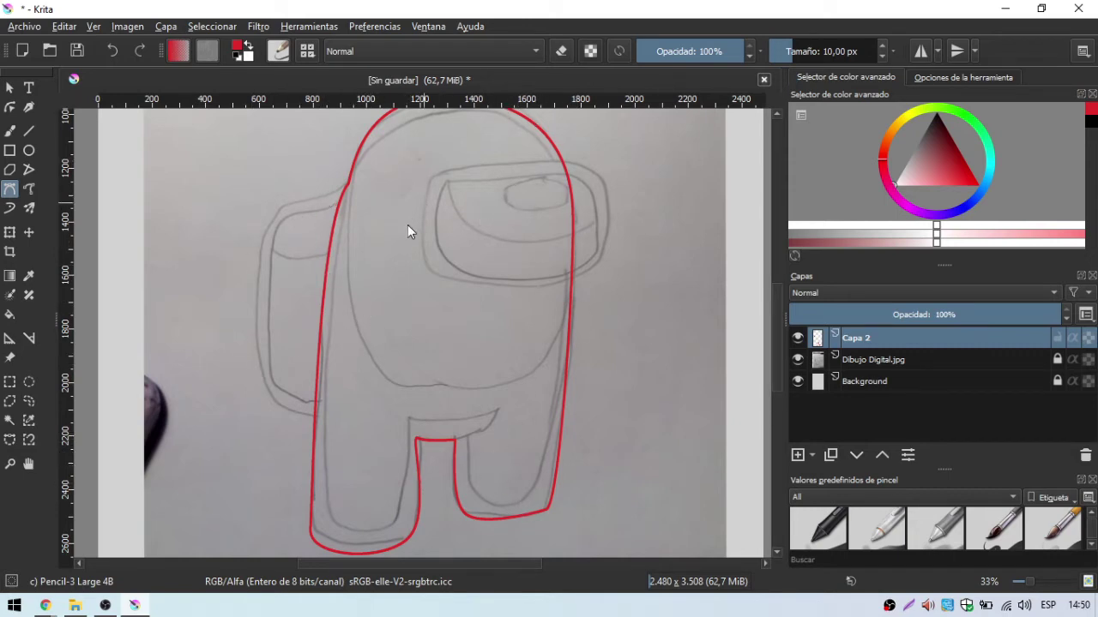
Step: Rename Capa 2 to CUERPO
double_click(858, 338)
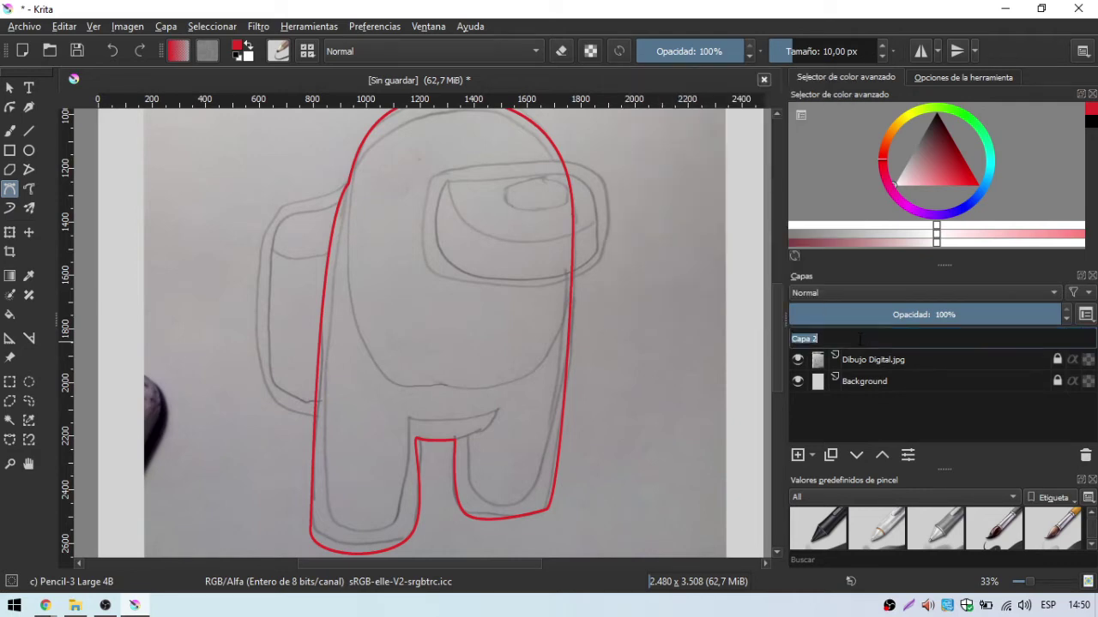
text(CUERPO)
key(Return)
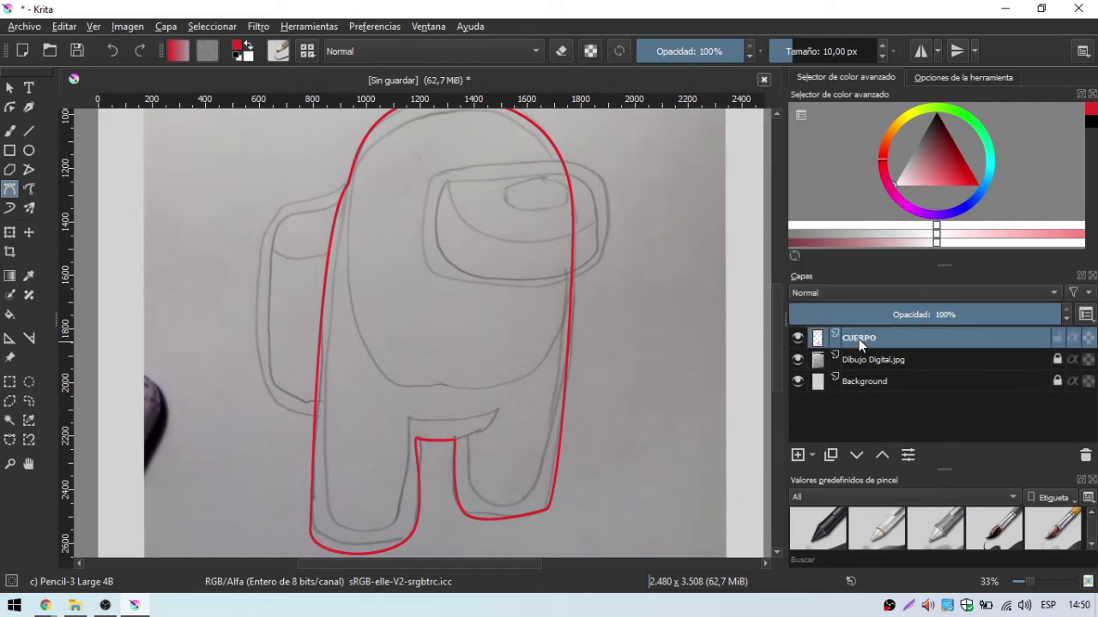
Step: Add a new layer and trace a closed red Bezier outline of the backpack
click(798, 456)
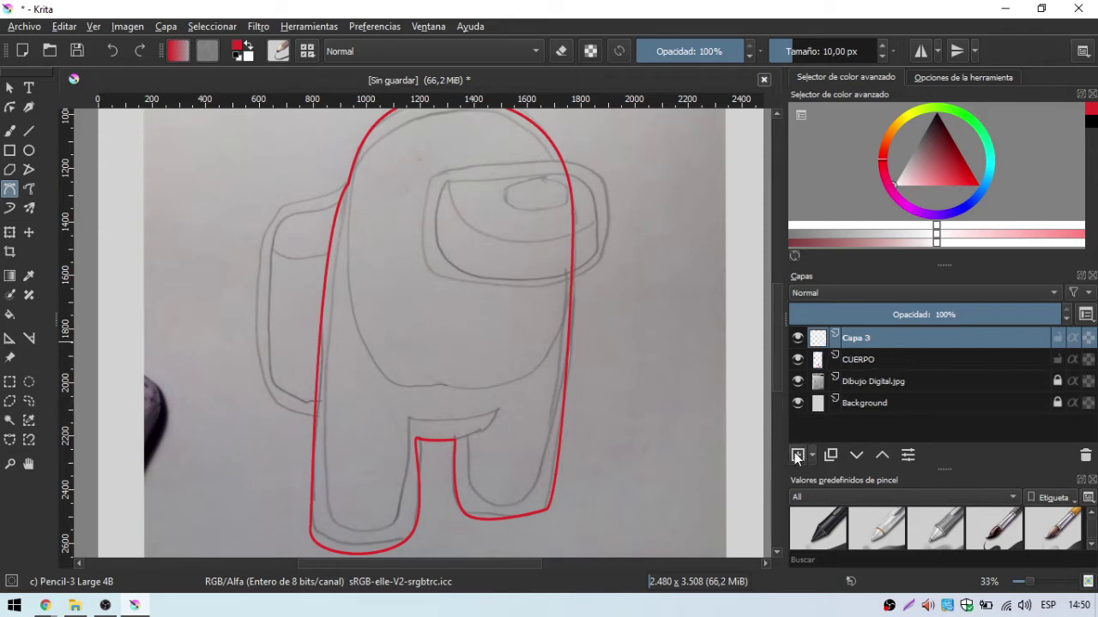
click(345, 185)
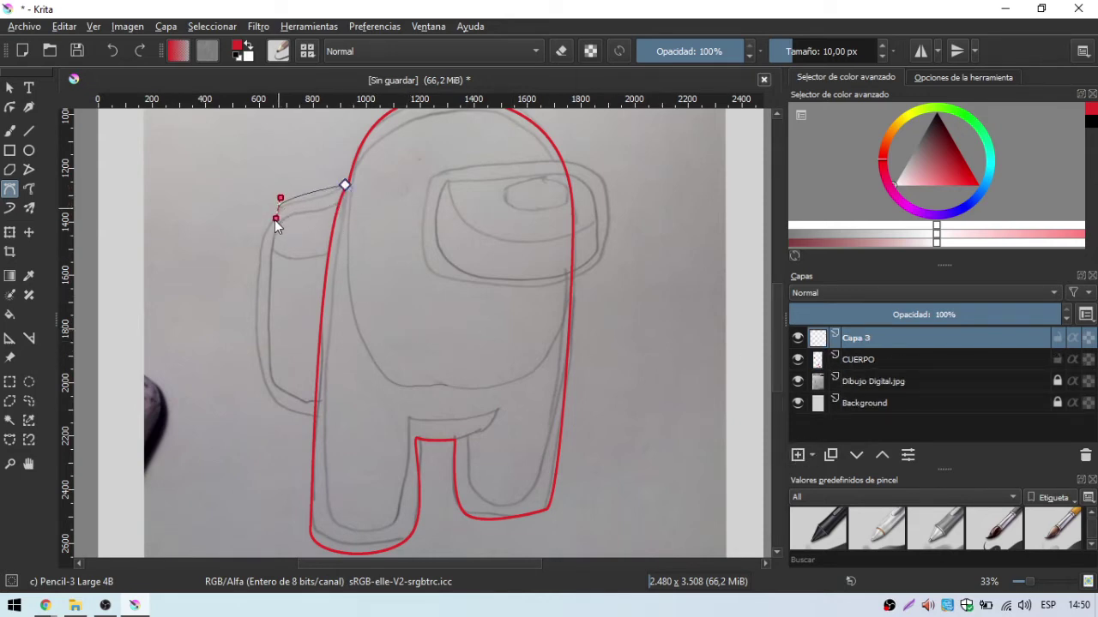
drag(279, 209, 270, 237)
drag(264, 389, 300, 431)
click(322, 416)
click(346, 186)
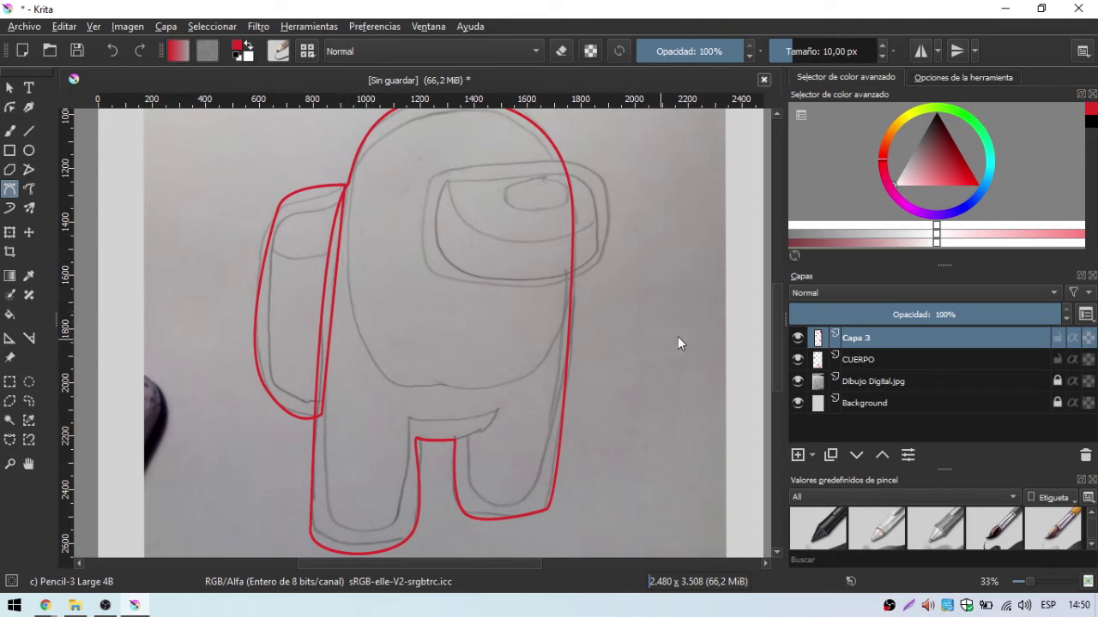
Step: Rename the new layer Capa 3 to MOCHILA
double_click(861, 342)
text(M)
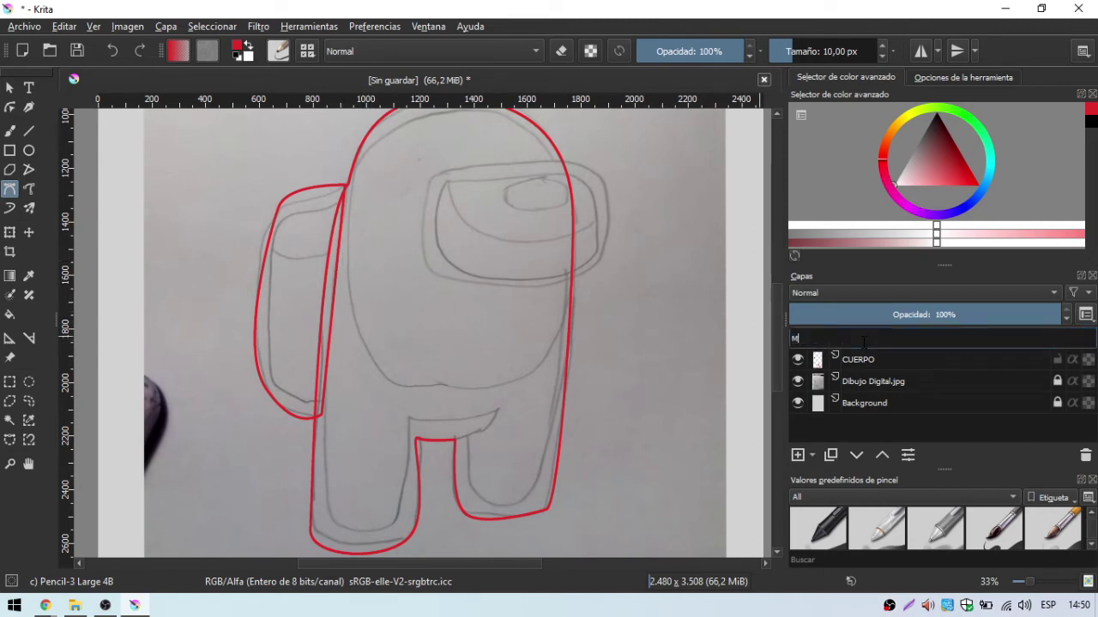
text(OCHILA)
key(Return)
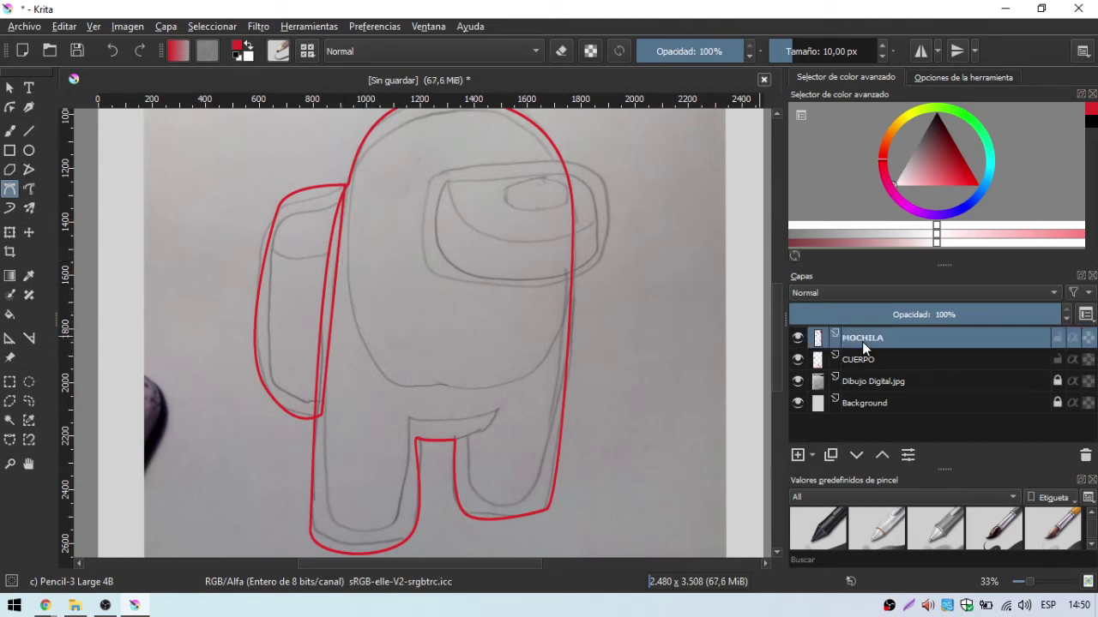
Step: Add a new layer and trace a closed red Bezier outline around the visor
click(798, 454)
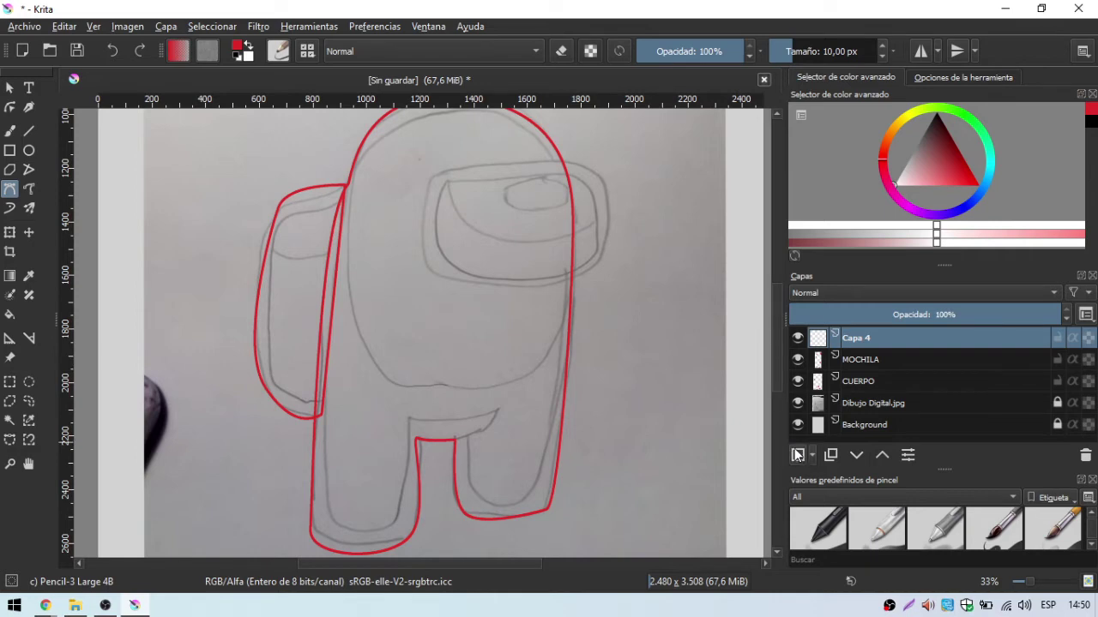
click(548, 163)
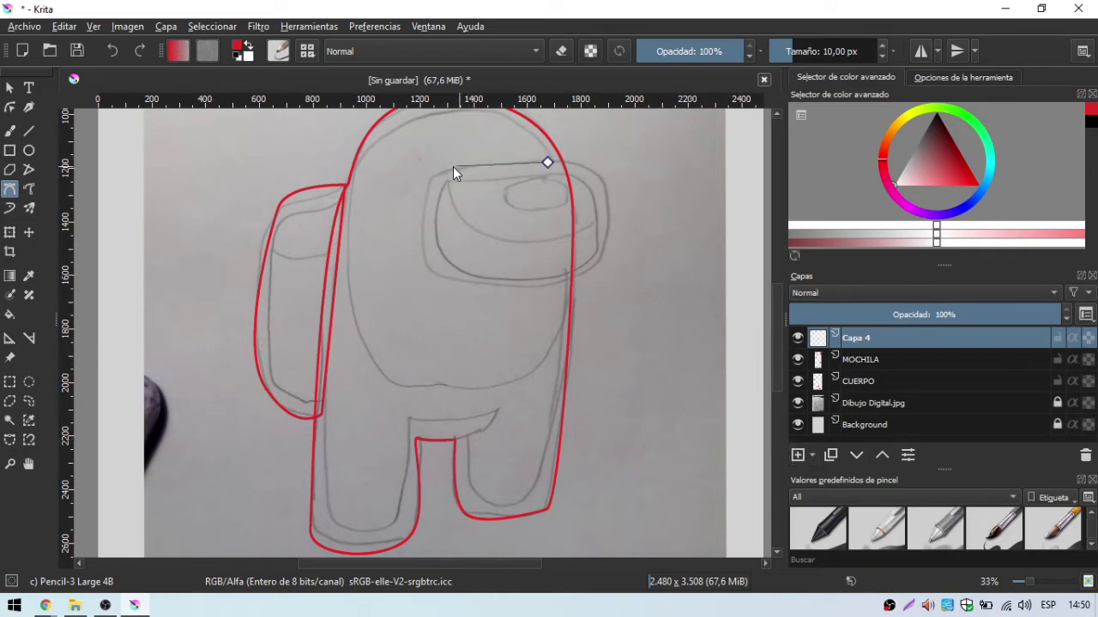
drag(429, 174, 426, 192)
drag(431, 273, 450, 281)
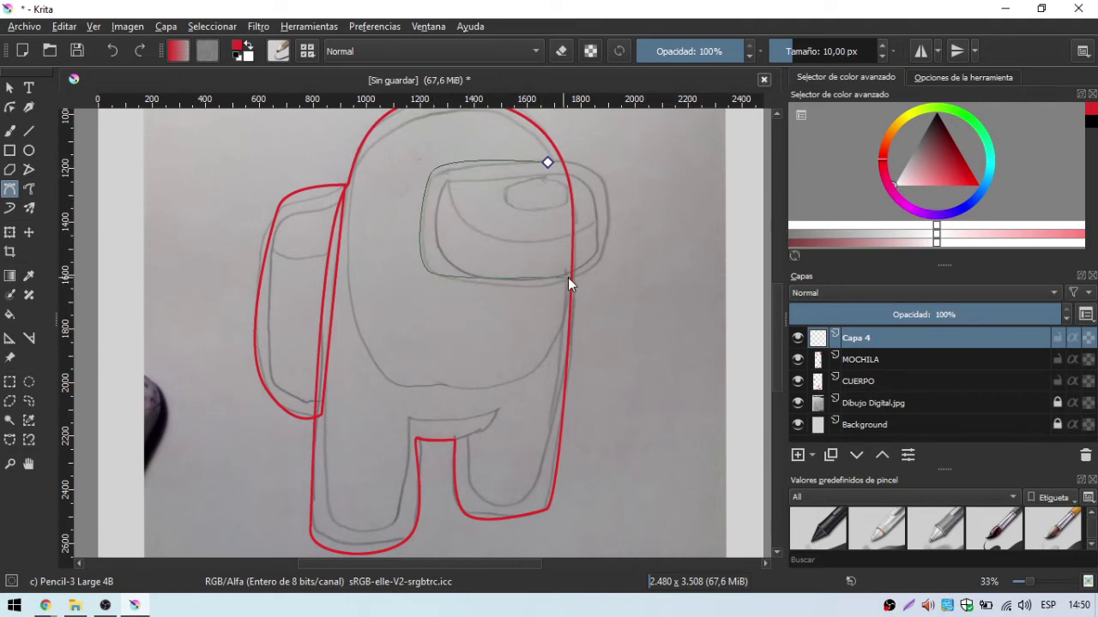
drag(535, 286, 567, 288)
mouse_move(602, 178)
mouse_down()
mouse_move(584, 158)
mouse_move(547, 163)
mouse_up()
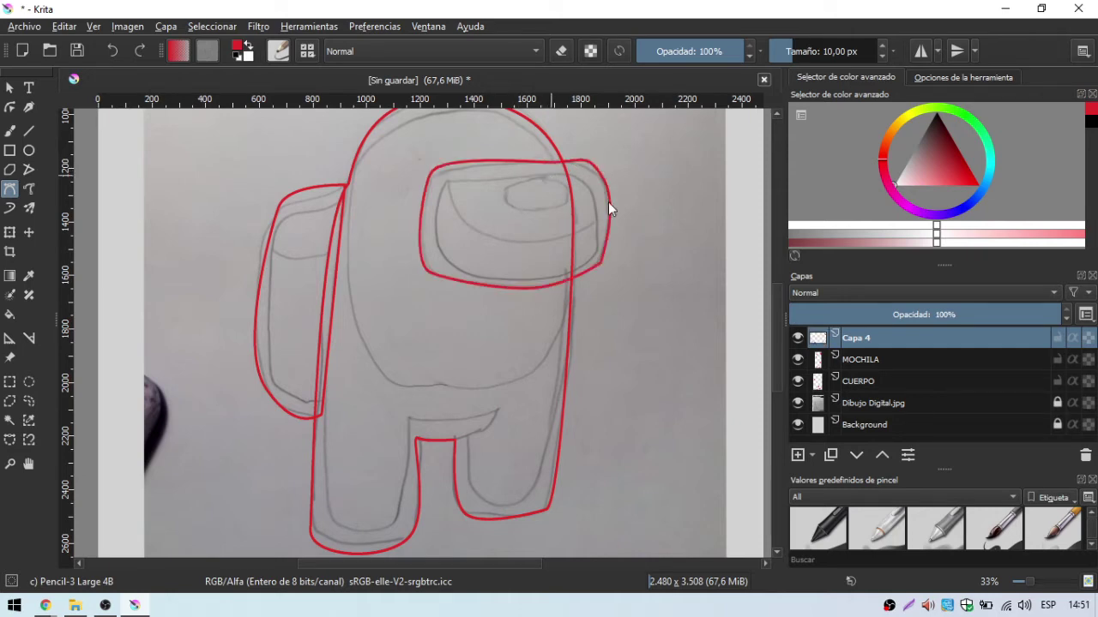
Step: Rename Capa 4 to VISOR, then select the MOCHILA layer
double_click(858, 339)
text(VISOR)
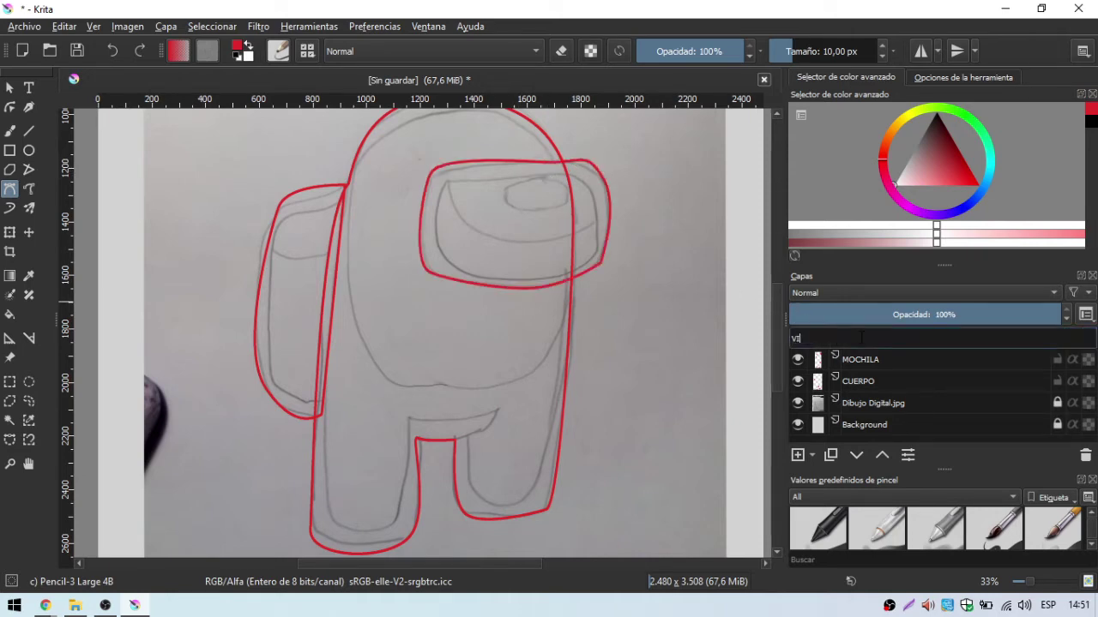
key(Return)
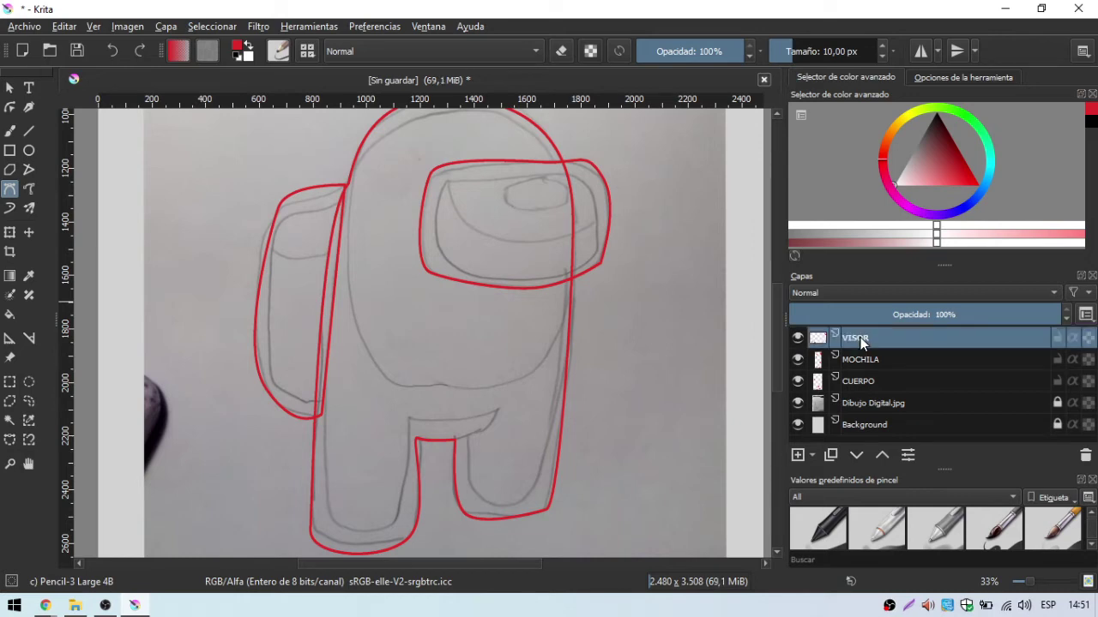
click(866, 361)
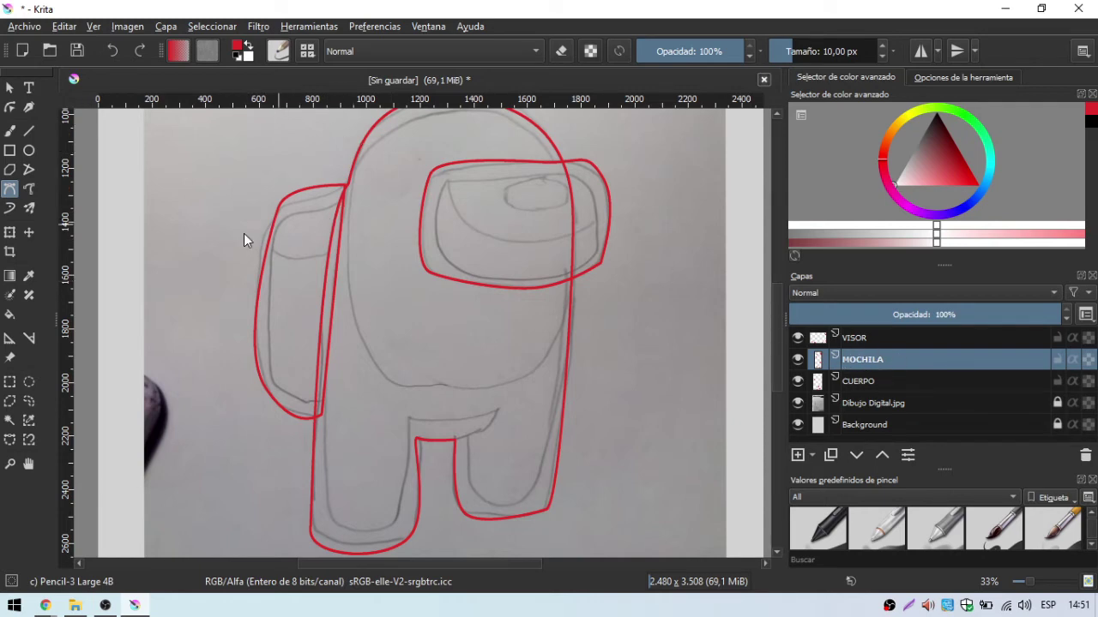
Step: Nudge the backpack outline slightly left with the Move tool, then delete the MOCHILA layer
click(28, 231)
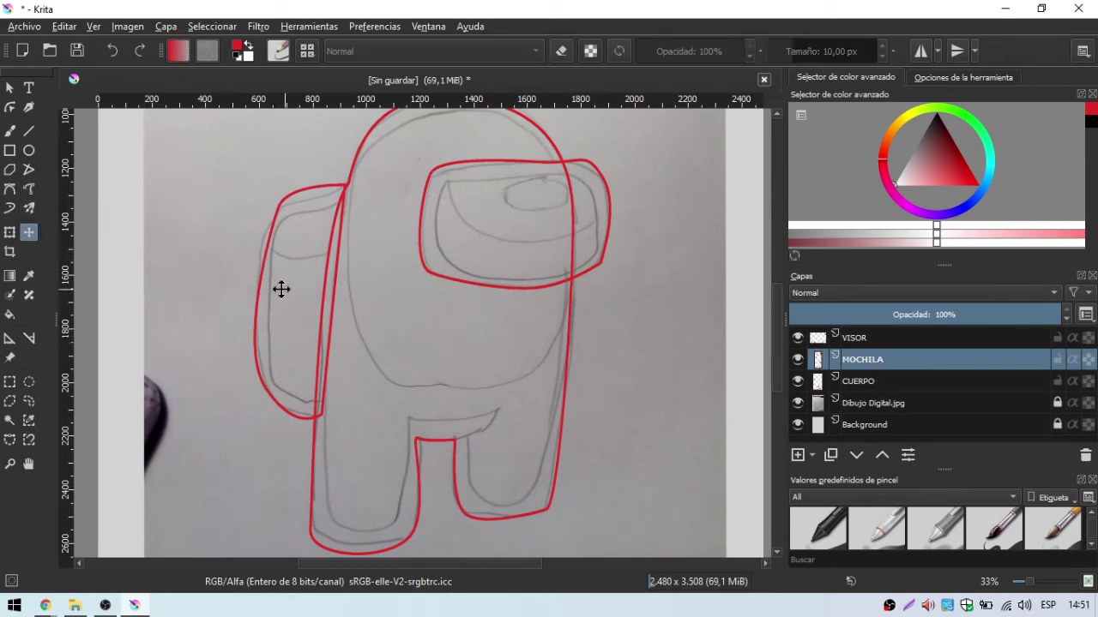
drag(282, 289, 281, 289)
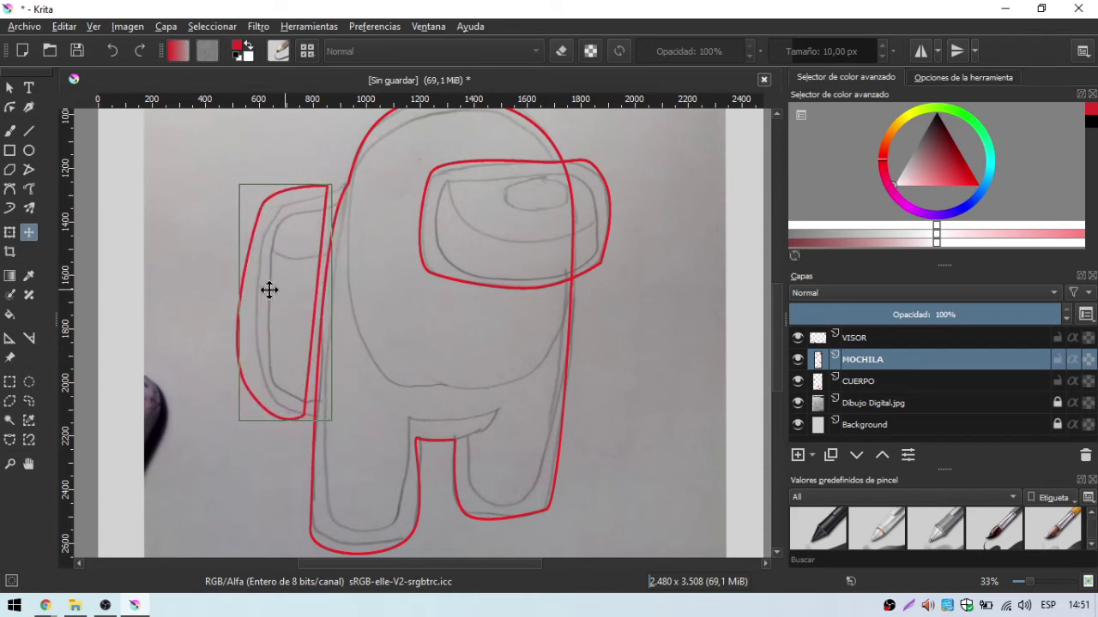
drag(280, 288, 267, 289)
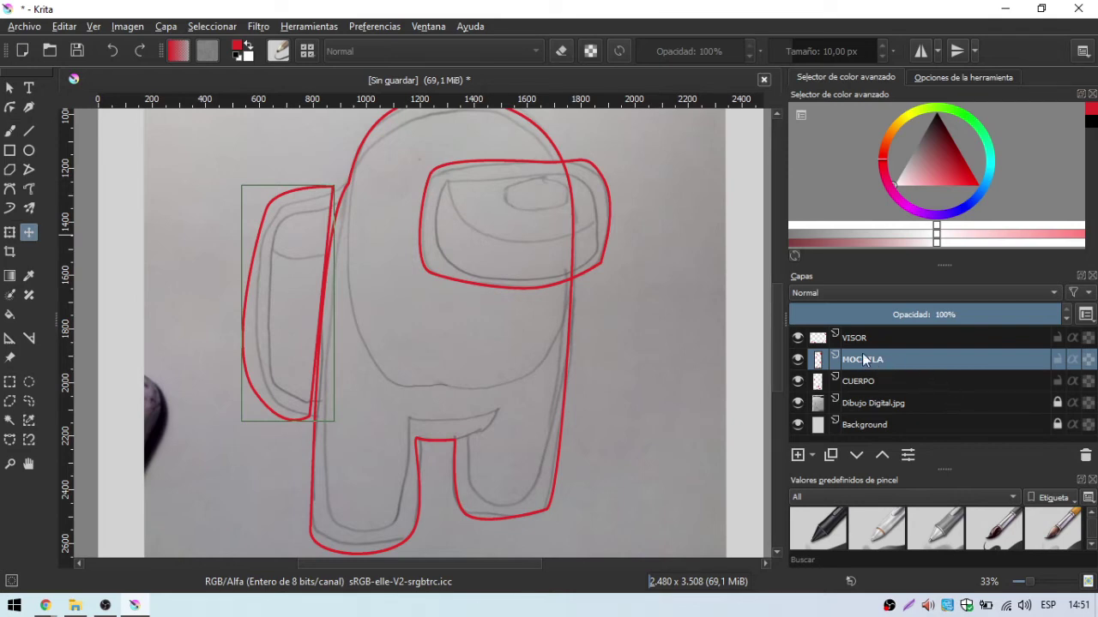
click(1085, 455)
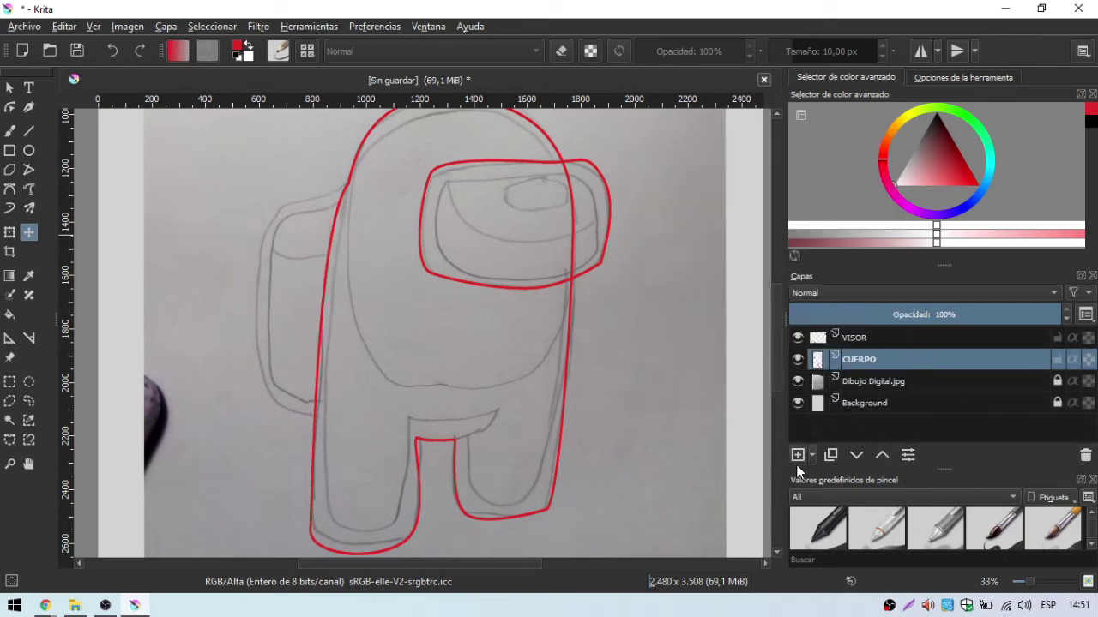
Step: Add a new layer above CUERPO and name it MOCHILA
click(797, 458)
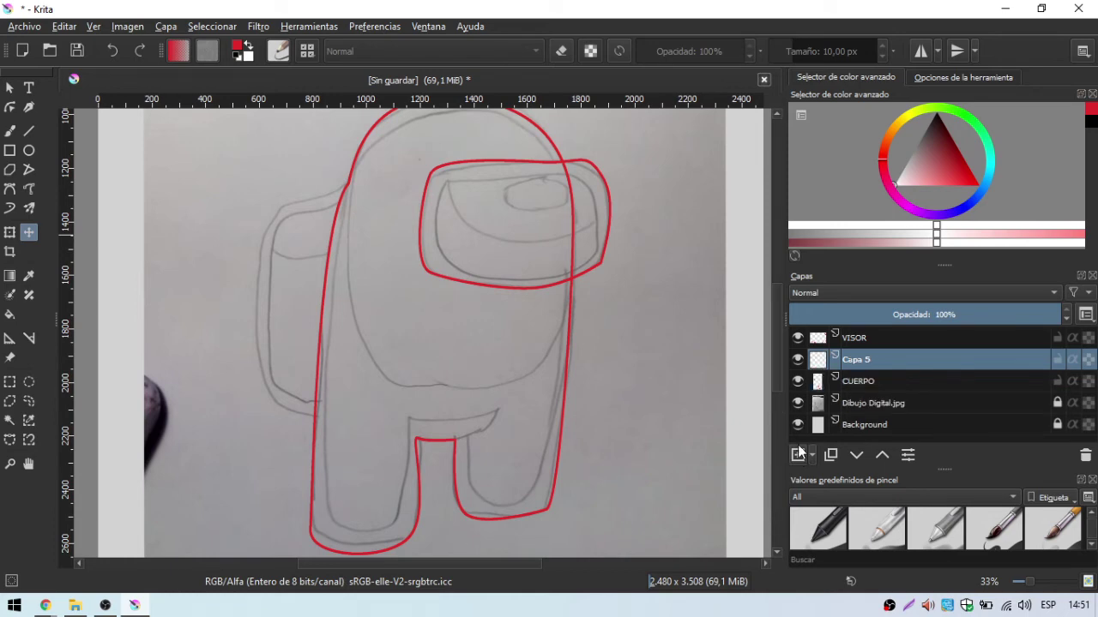
double_click(849, 357)
text(MOCHILA)
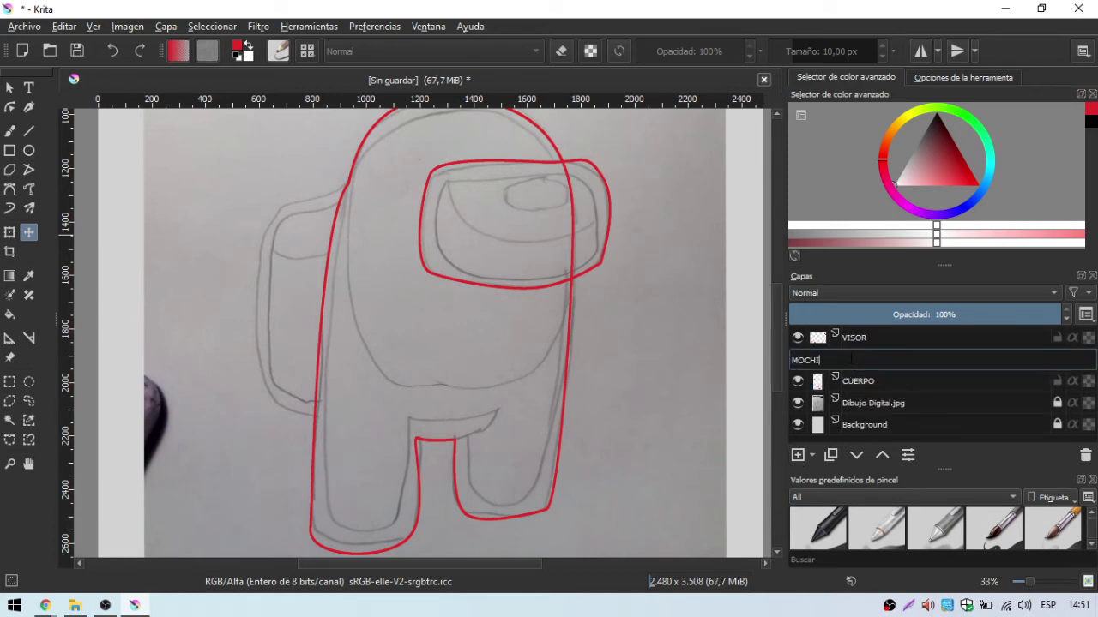
key(Return)
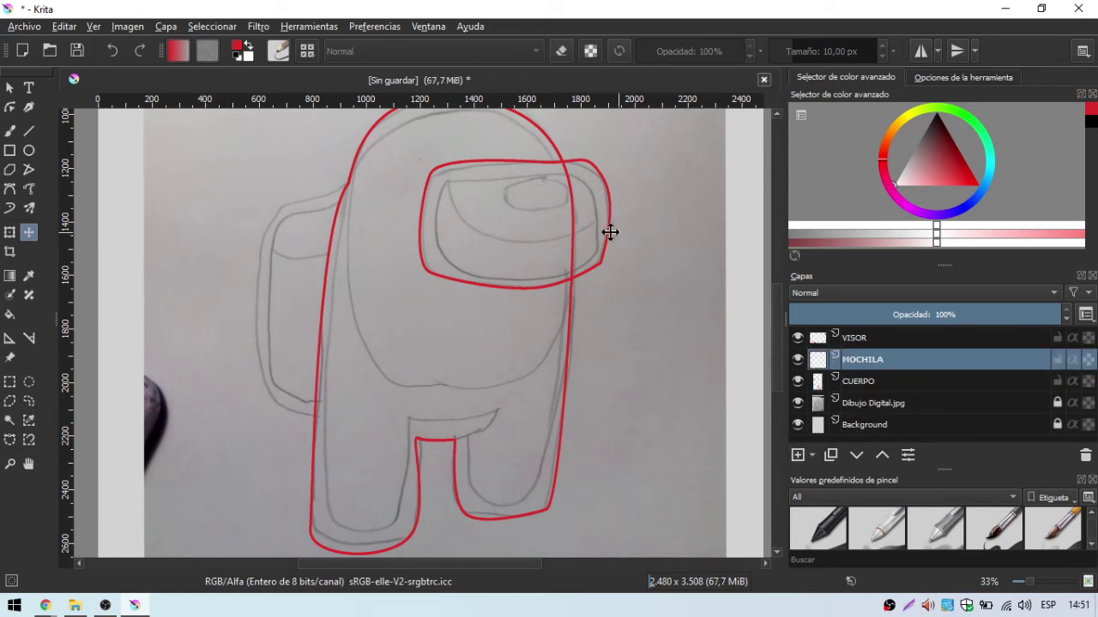
Step: Trace a closed Bezier outline of the backpack, starting and ending at the body's edge
click(10, 189)
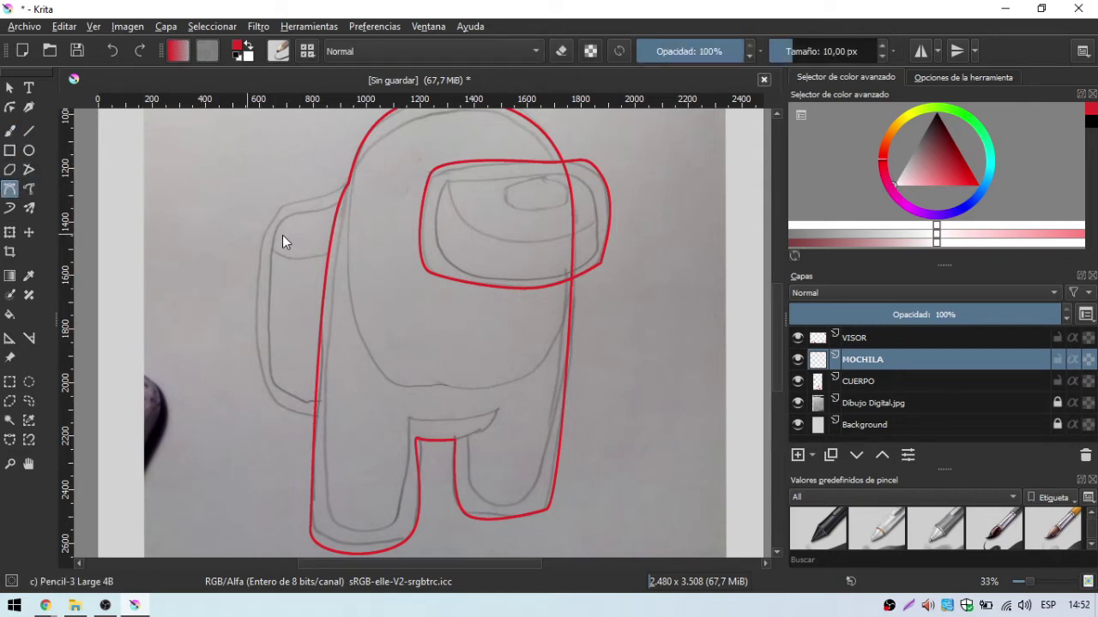
click(344, 189)
drag(273, 214, 270, 224)
drag(261, 365, 315, 416)
click(314, 403)
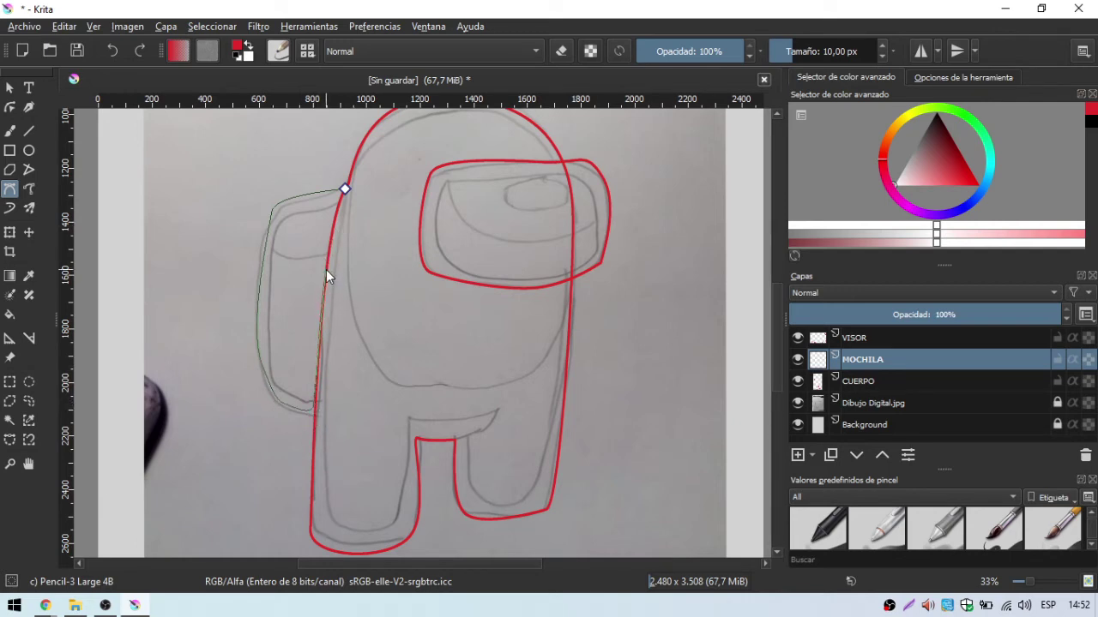
drag(325, 269, 330, 237)
click(343, 189)
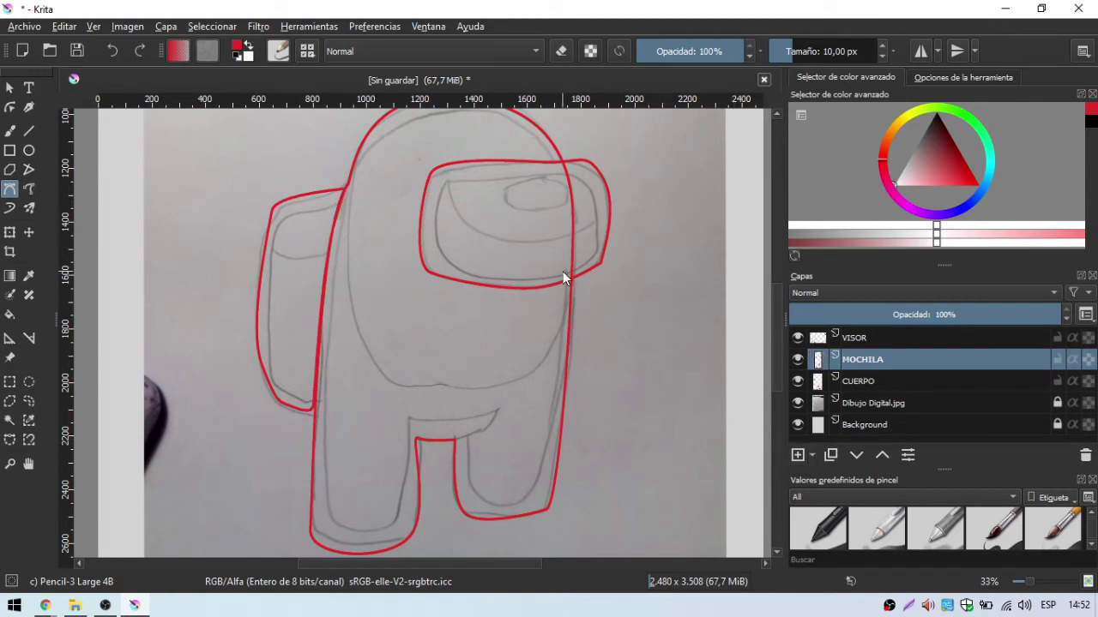
scroll(691, 322, down, 1)
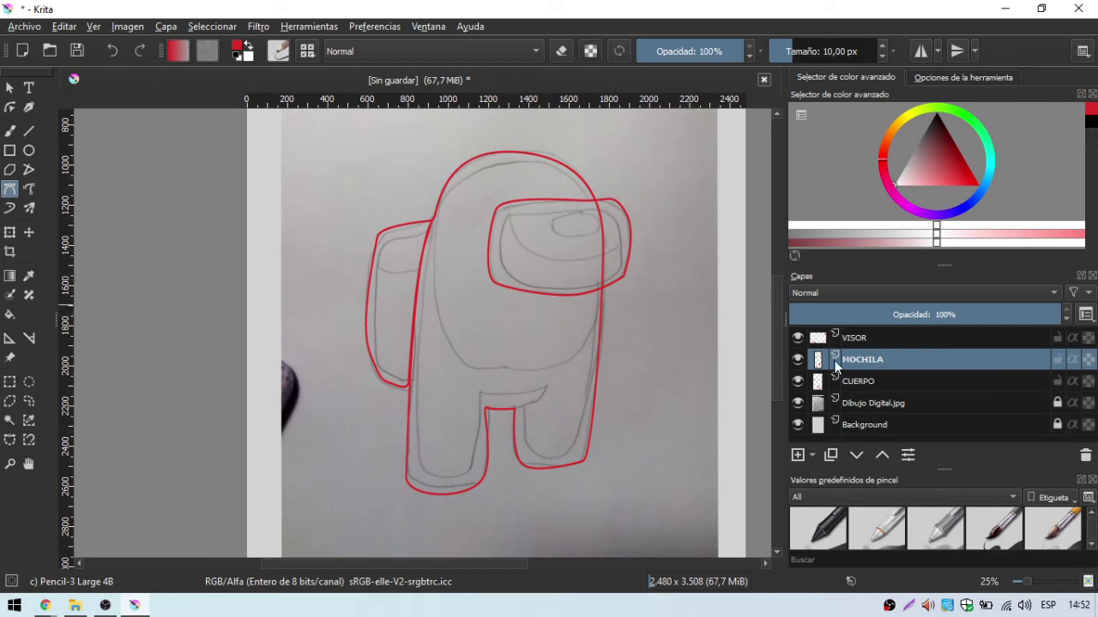
click(854, 404)
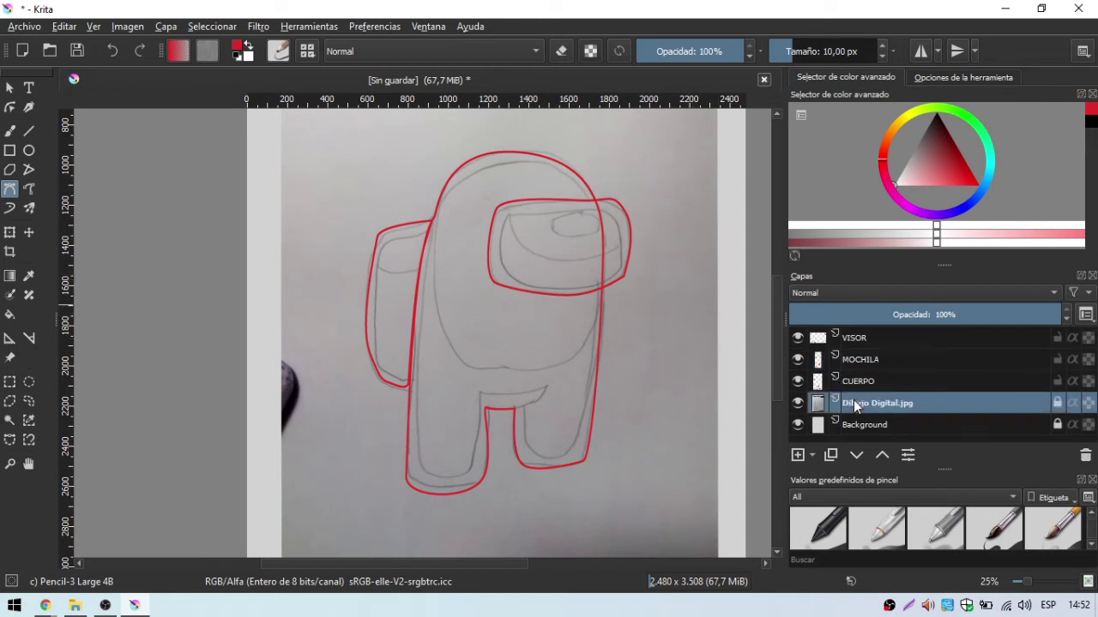
click(798, 401)
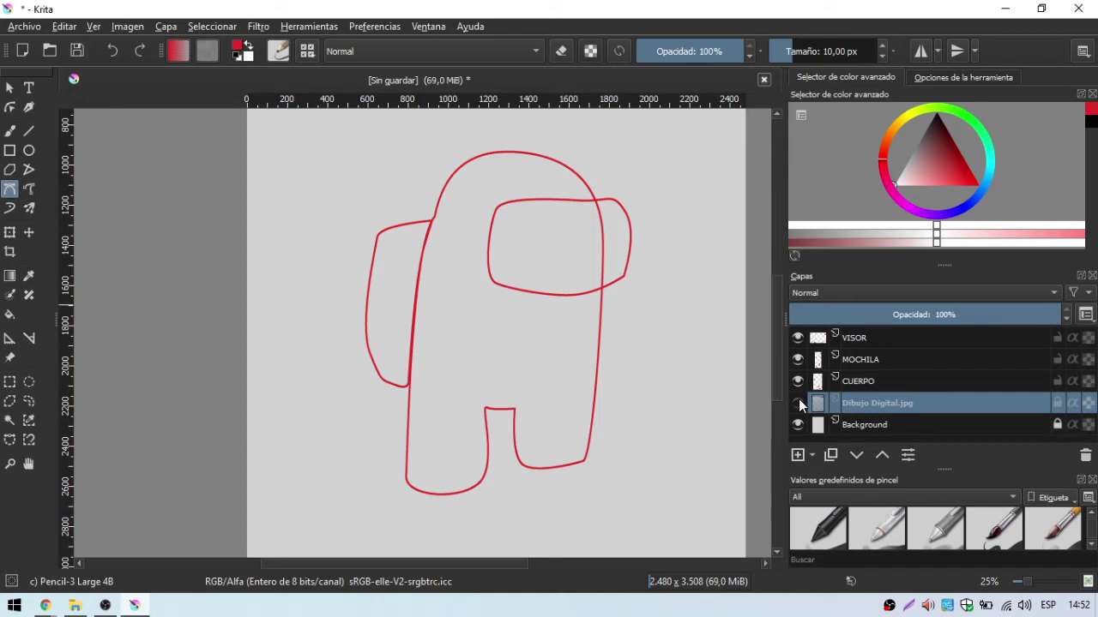
click(798, 401)
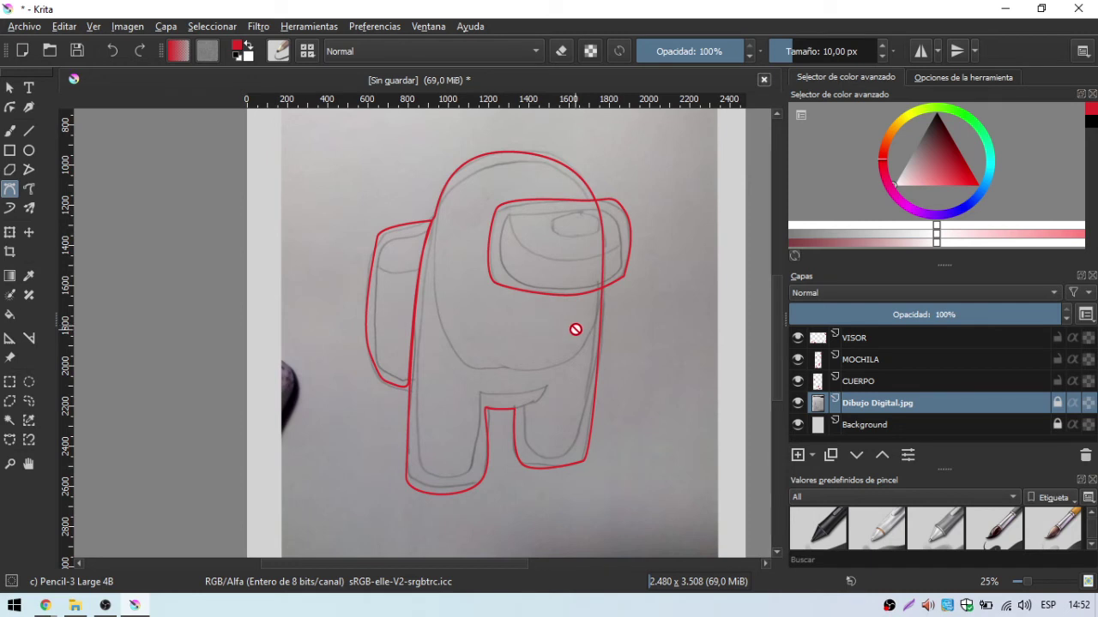
click(796, 403)
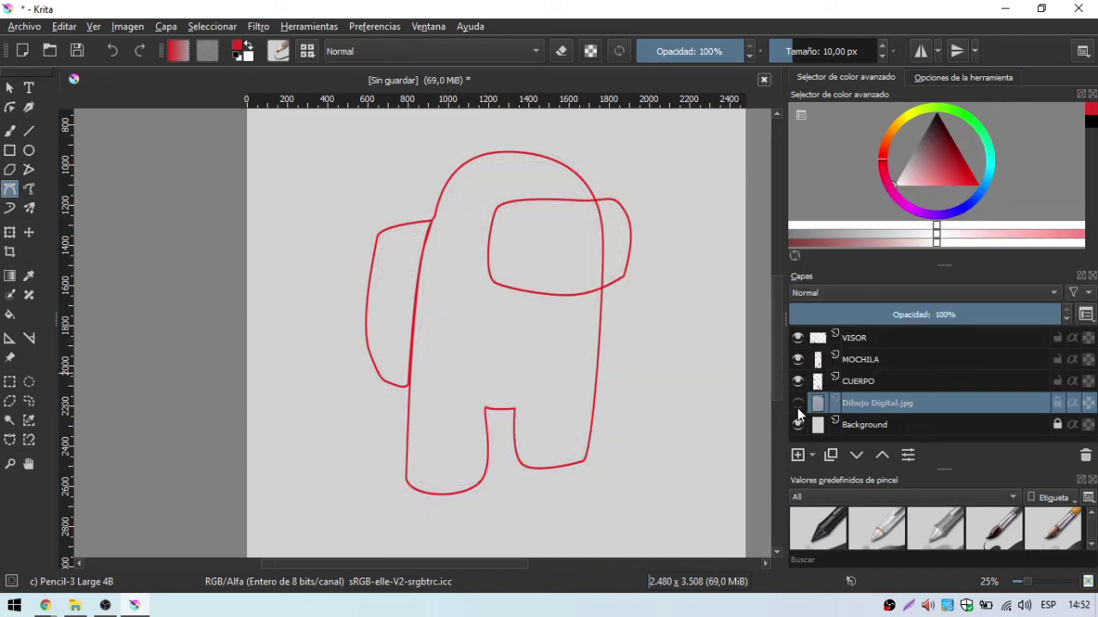
click(797, 403)
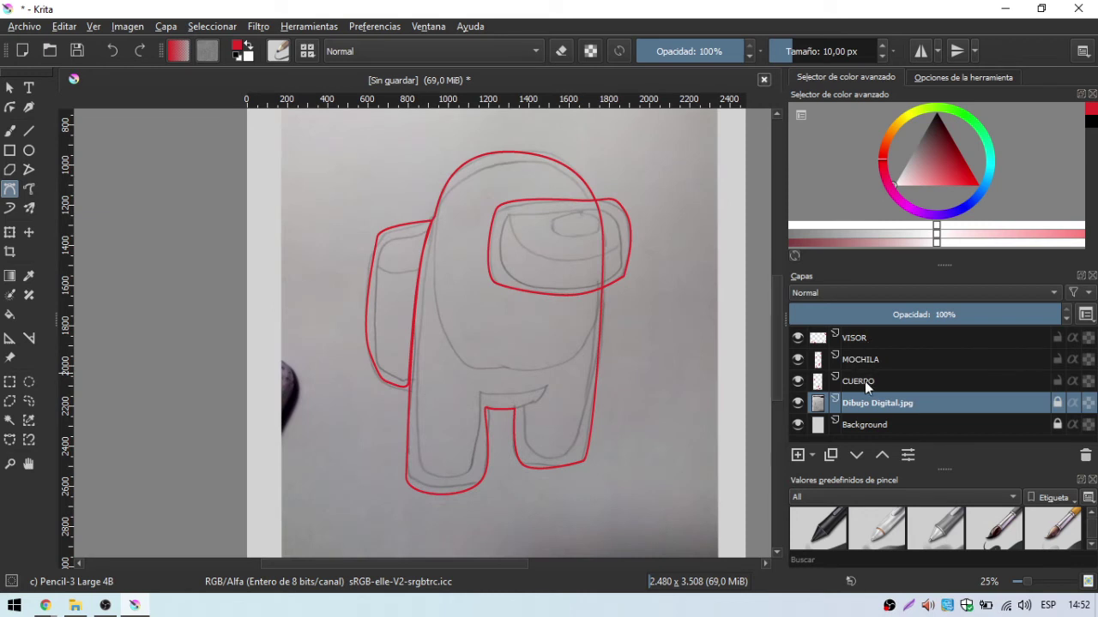
Step: Select the CUERPO layer and choose the Bezier Curve tool
click(864, 384)
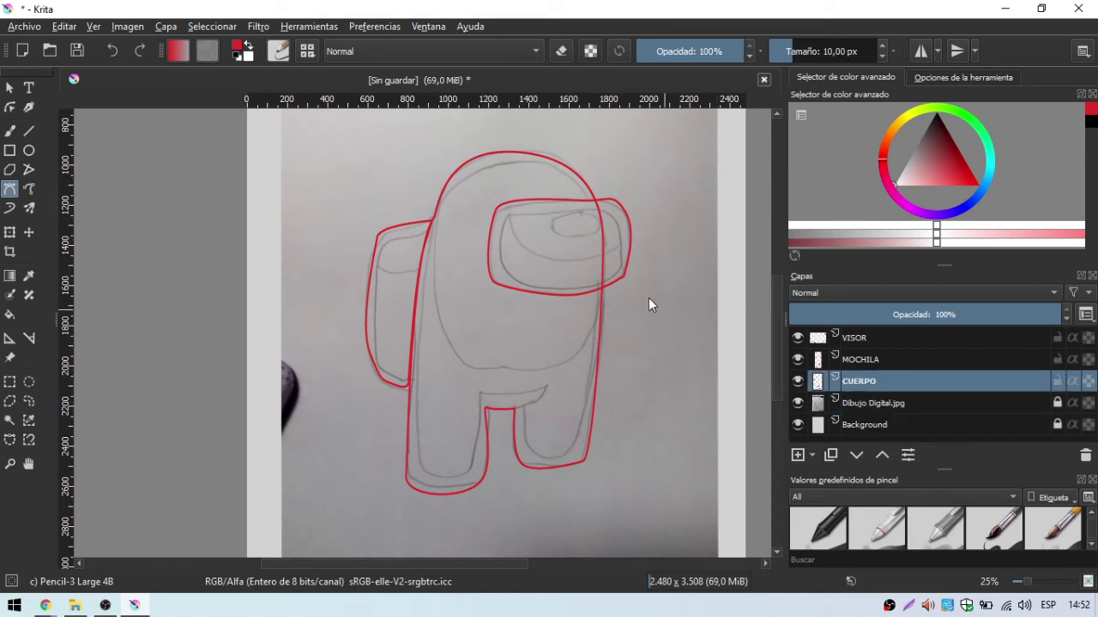
drag(775, 372, 771, 355)
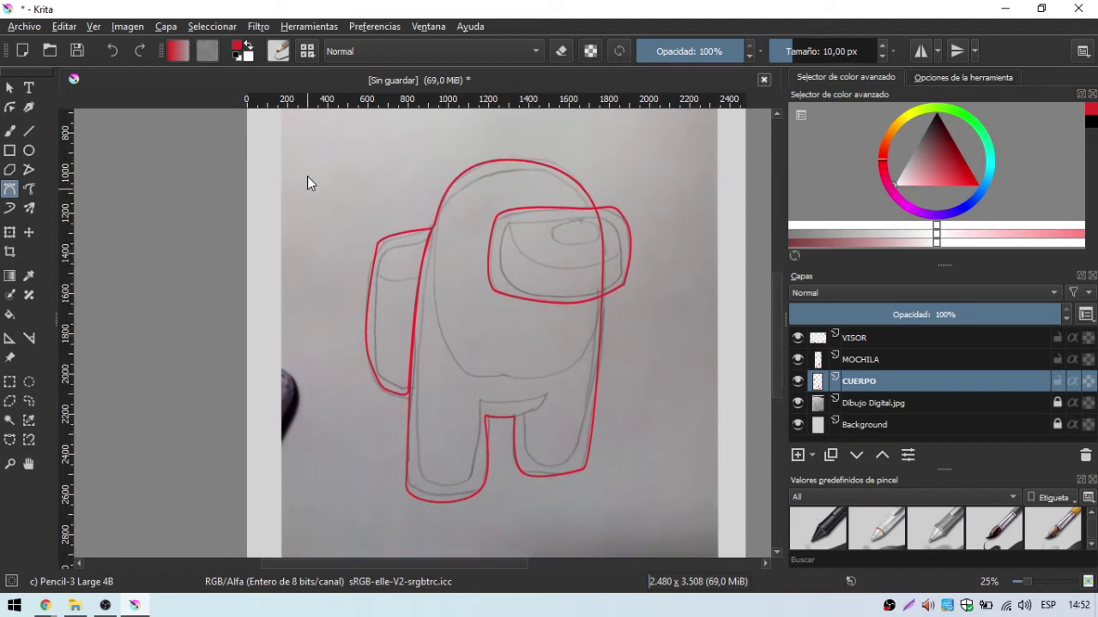
click(10, 190)
Step: Minimise Krita and launch Paint from the Start menu
click(1005, 9)
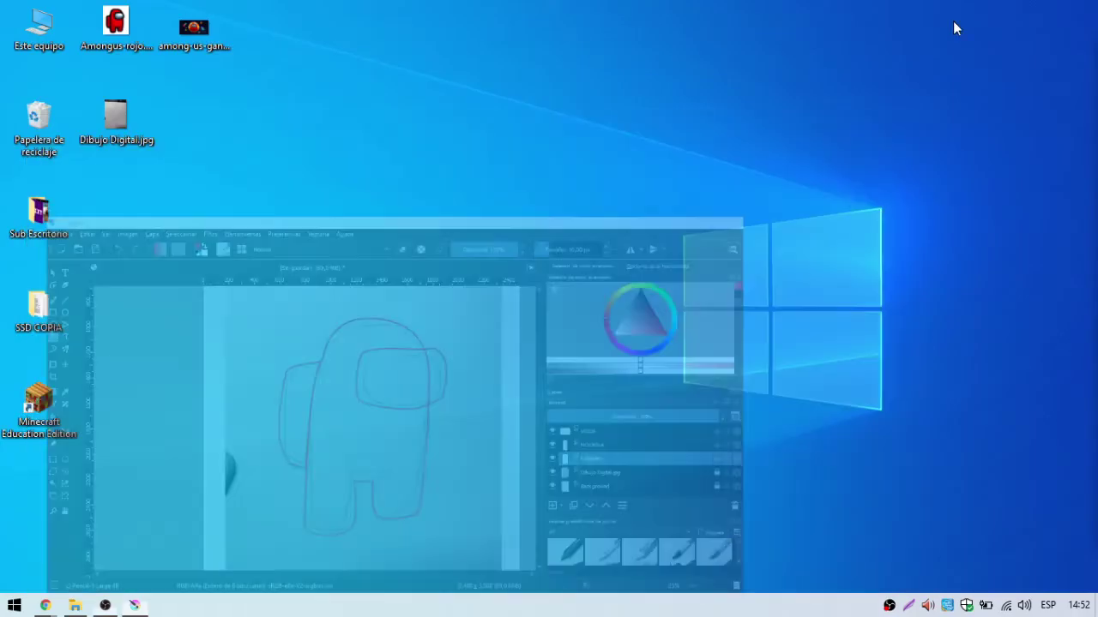
click(13, 606)
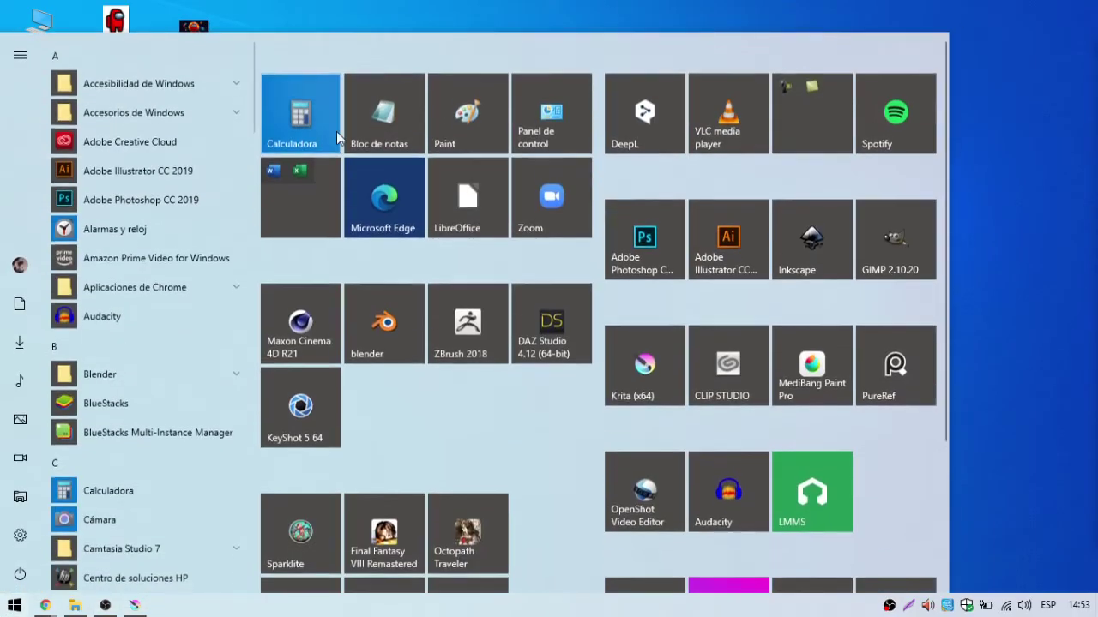
click(450, 120)
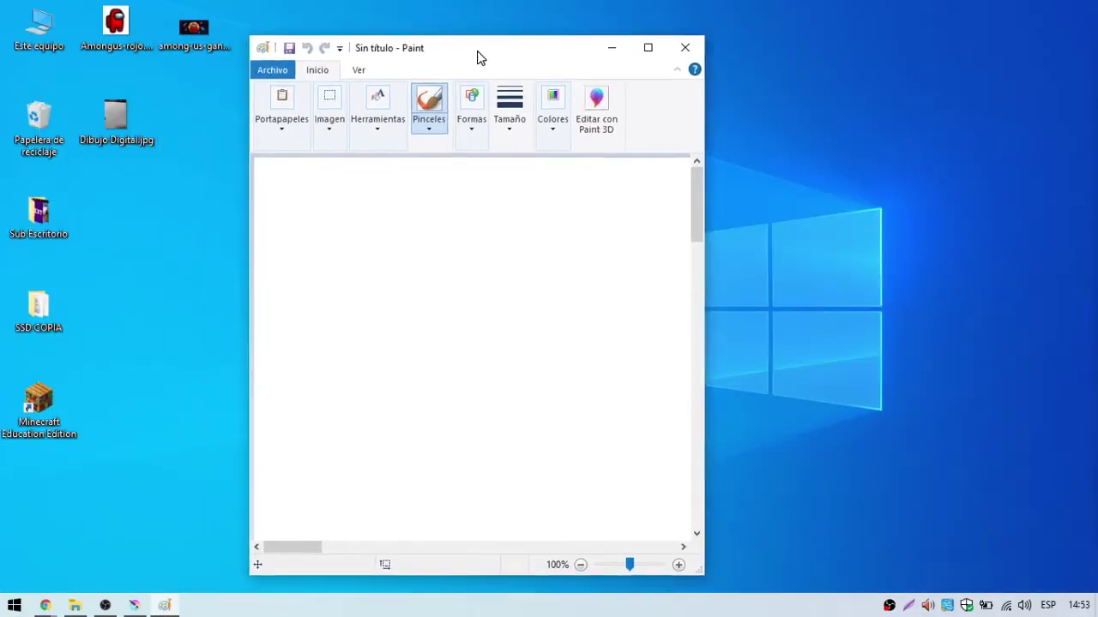
Step: Load Amongus-rojo.jpg into Paint, move its window right, and return to Krita
mouse_move(132, 31)
mouse_down()
mouse_move(302, 186)
mouse_move(390, 225)
mouse_up()
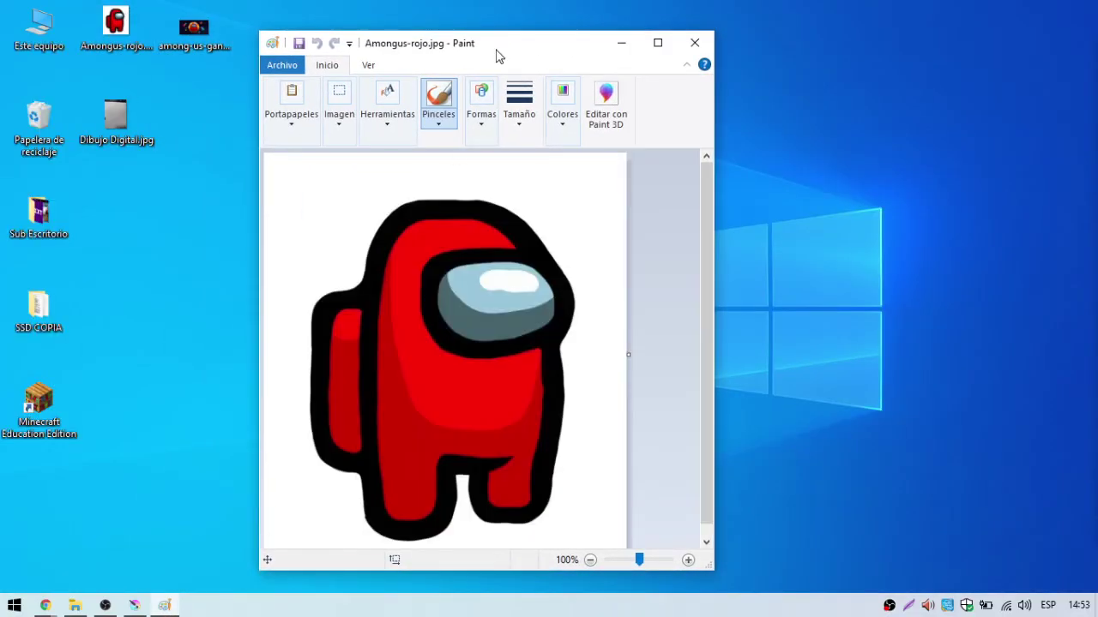
drag(497, 56, 860, 49)
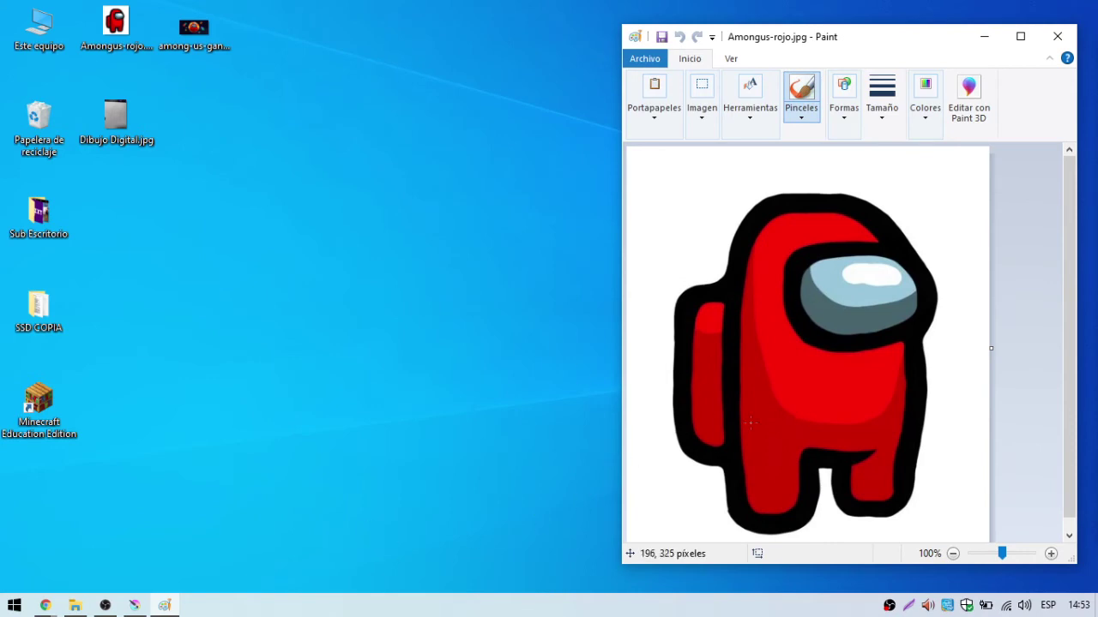
click(134, 605)
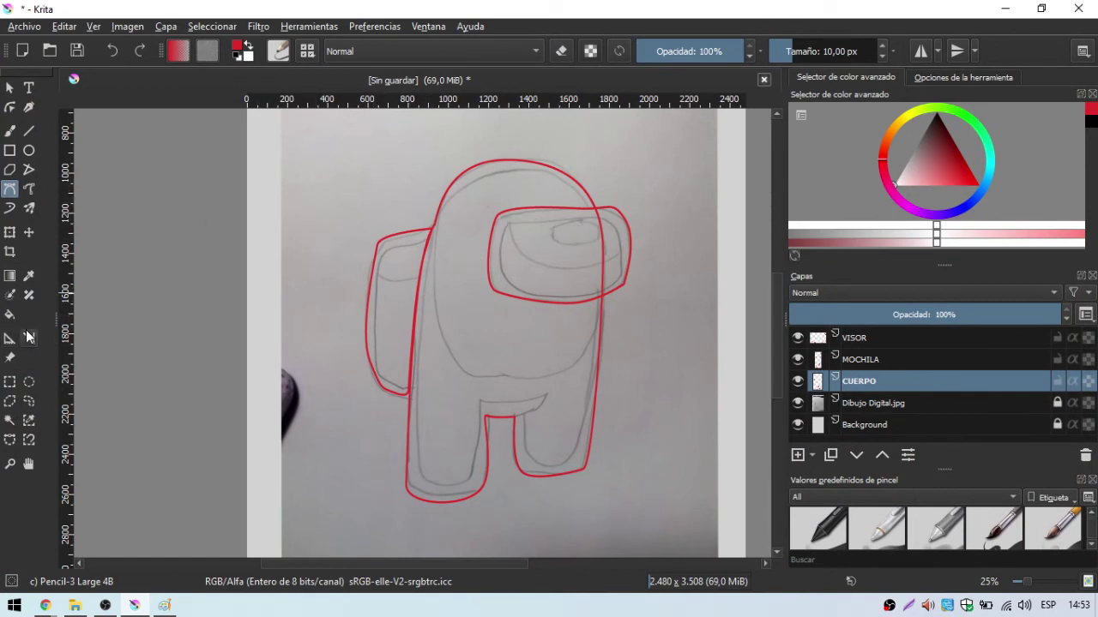
Step: Zoom in on the crewmate's body and compare it against the red crewmate reference image
click(9, 463)
drag(533, 261, 554, 254)
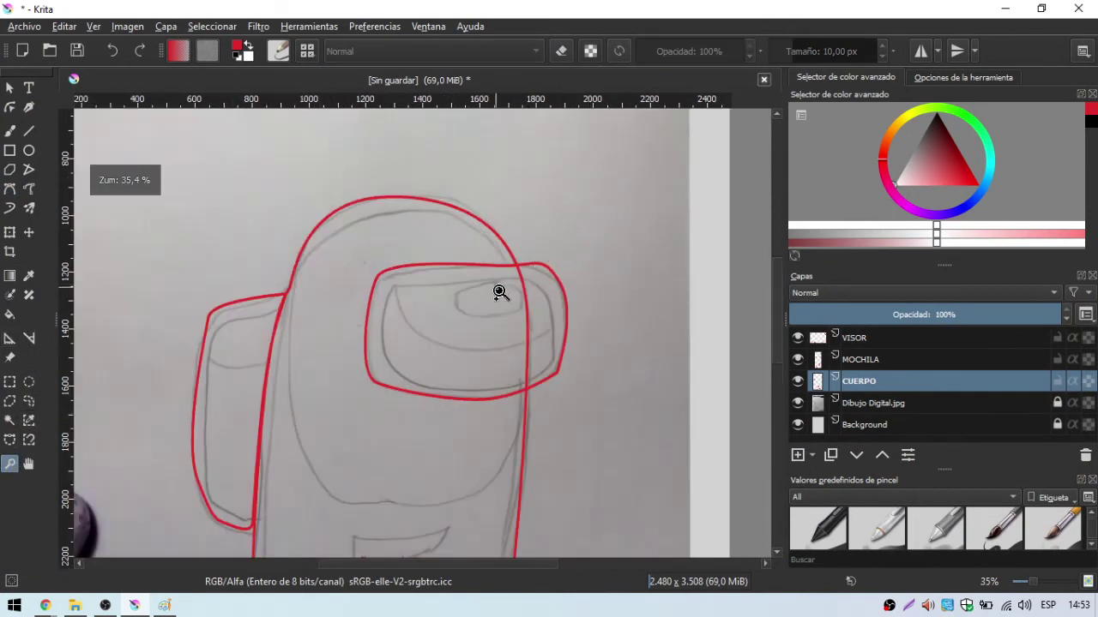
click(165, 606)
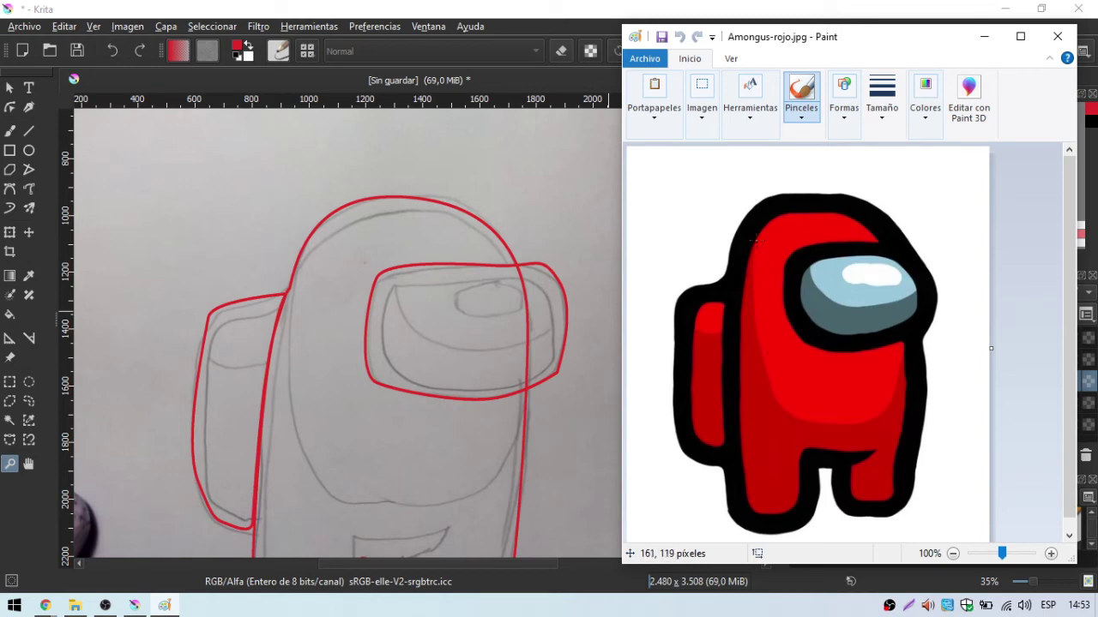
click(433, 12)
Step: Trace the head and body's inner pencil contour with a closed red Bézier loop on CUERPO
click(9, 189)
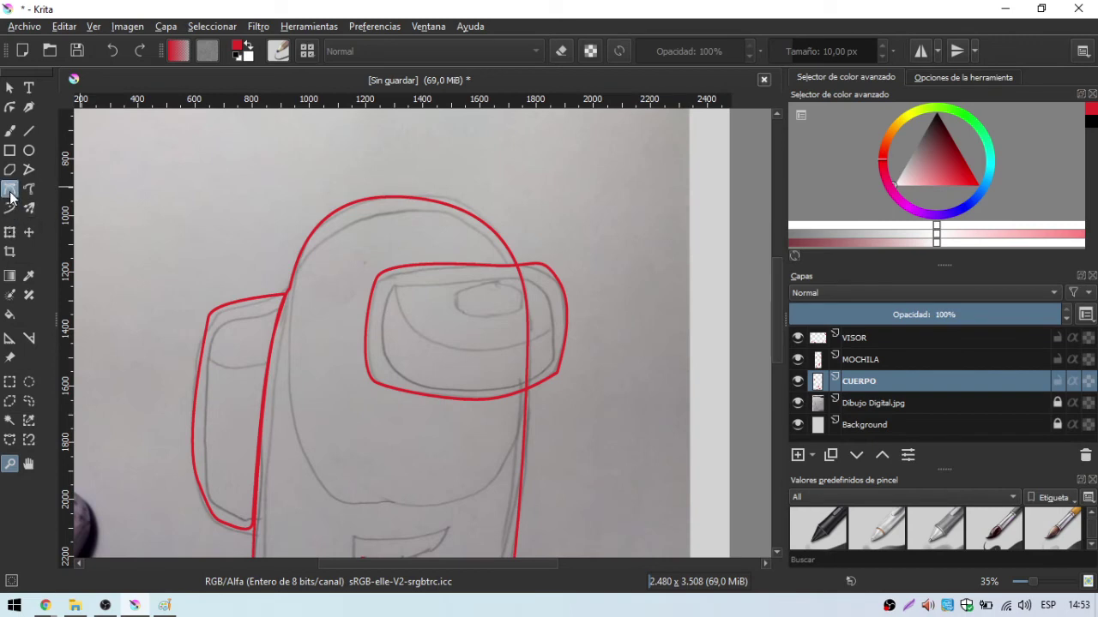
click(375, 214)
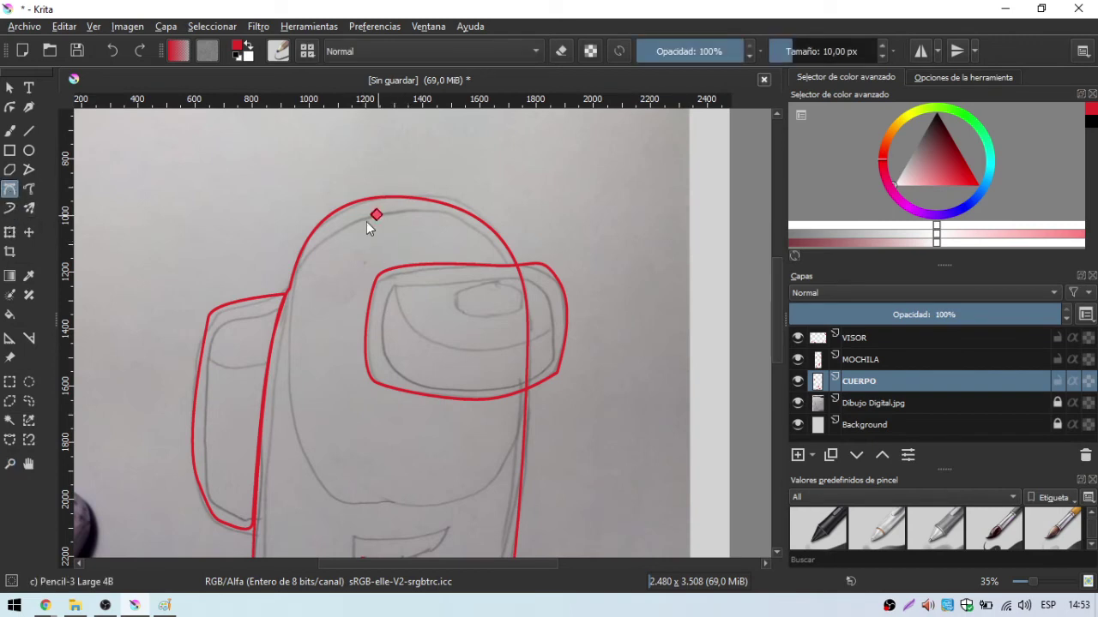
drag(304, 271, 296, 306)
mouse_move(314, 476)
mouse_down()
mouse_move(367, 510)
mouse_move(460, 503)
mouse_up()
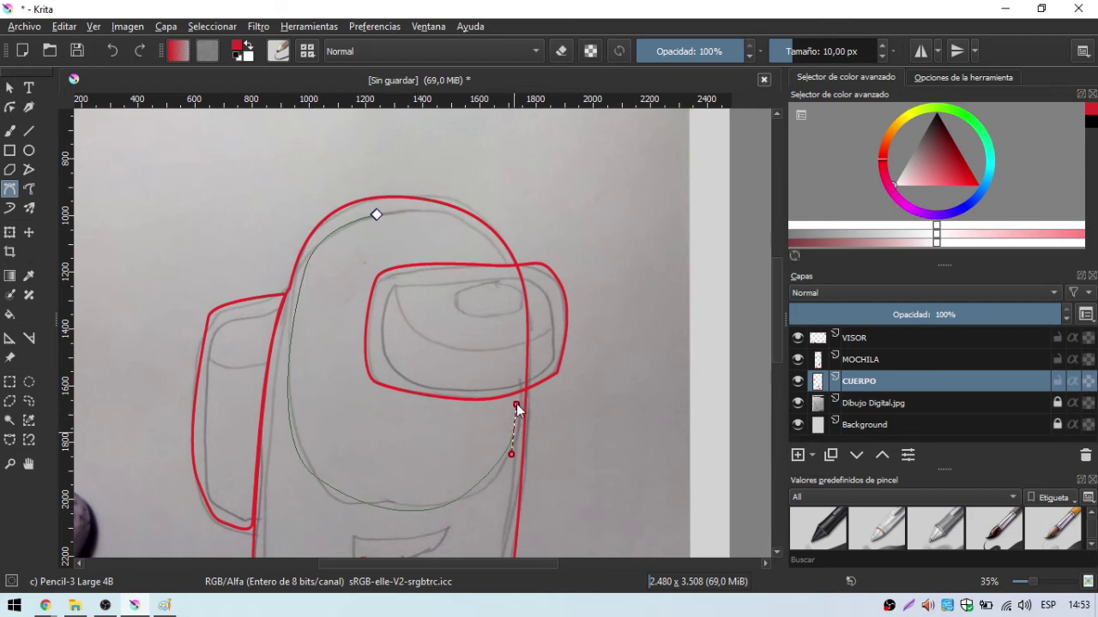
drag(504, 248, 452, 221)
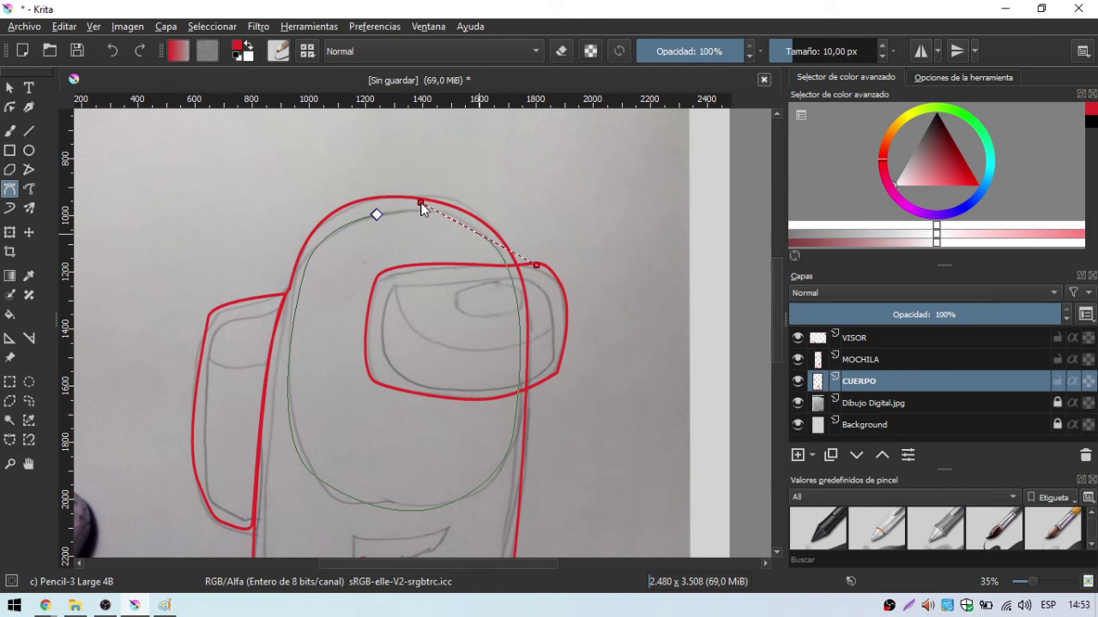
click(375, 211)
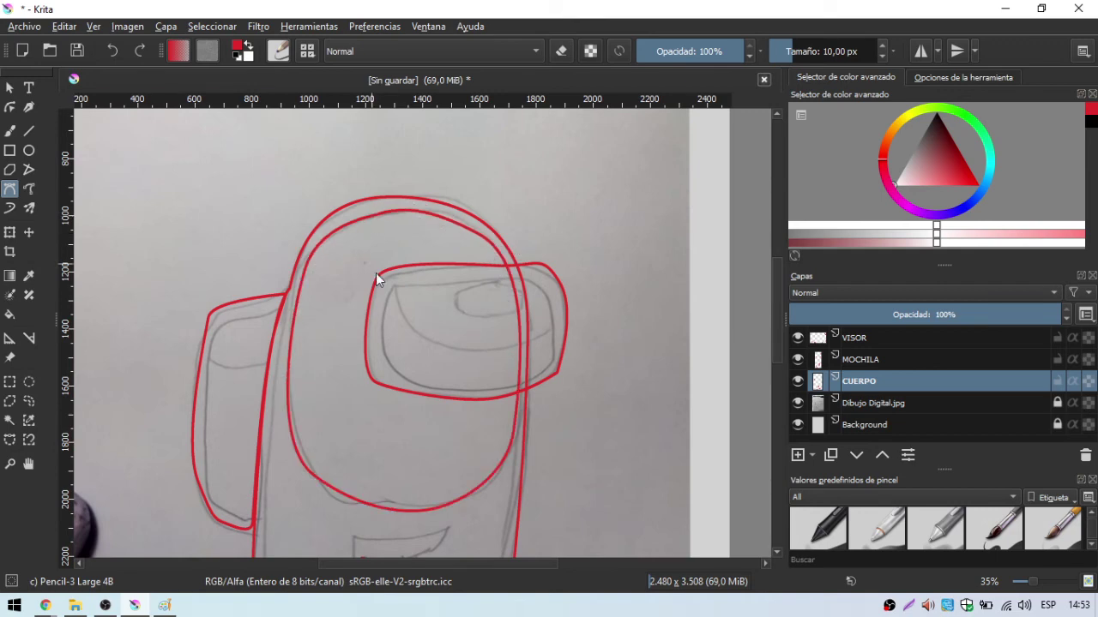
scroll(381, 283, down, 1)
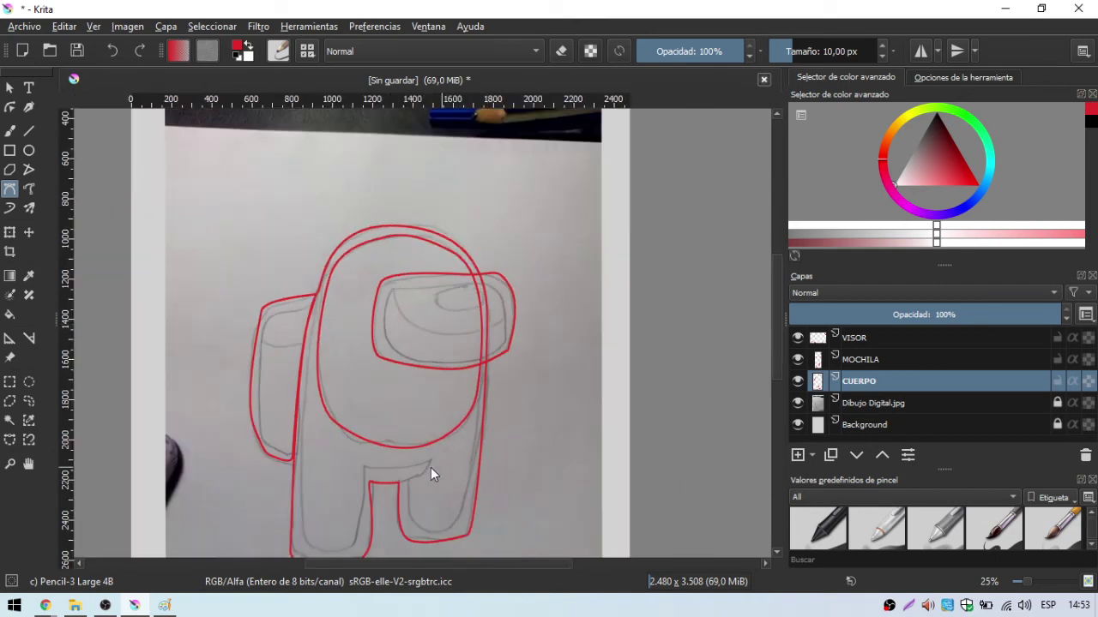
Step: After rechecking the reference, trace the backpack's inner pencil contour in red on the MOCHILA layer
click(165, 606)
click(165, 605)
click(867, 362)
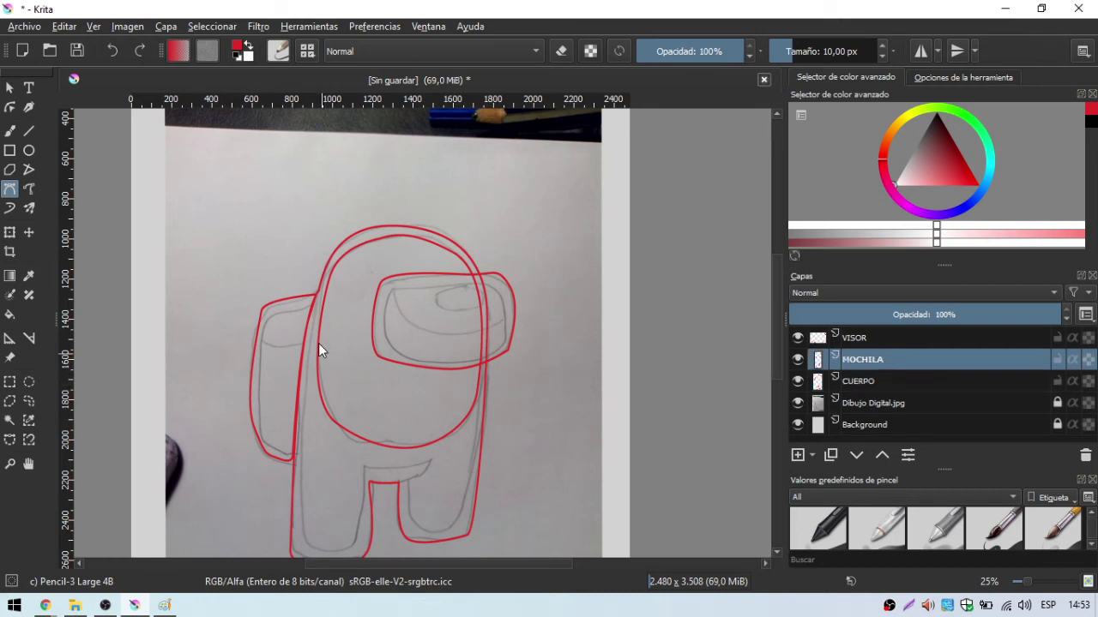
click(261, 337)
drag(282, 348, 300, 345)
drag(286, 304, 262, 368)
click(864, 339)
Step: Trace the visor's inner outline as a closed red Bézier loop
ctrl+scroll(484, 333, up, 2)
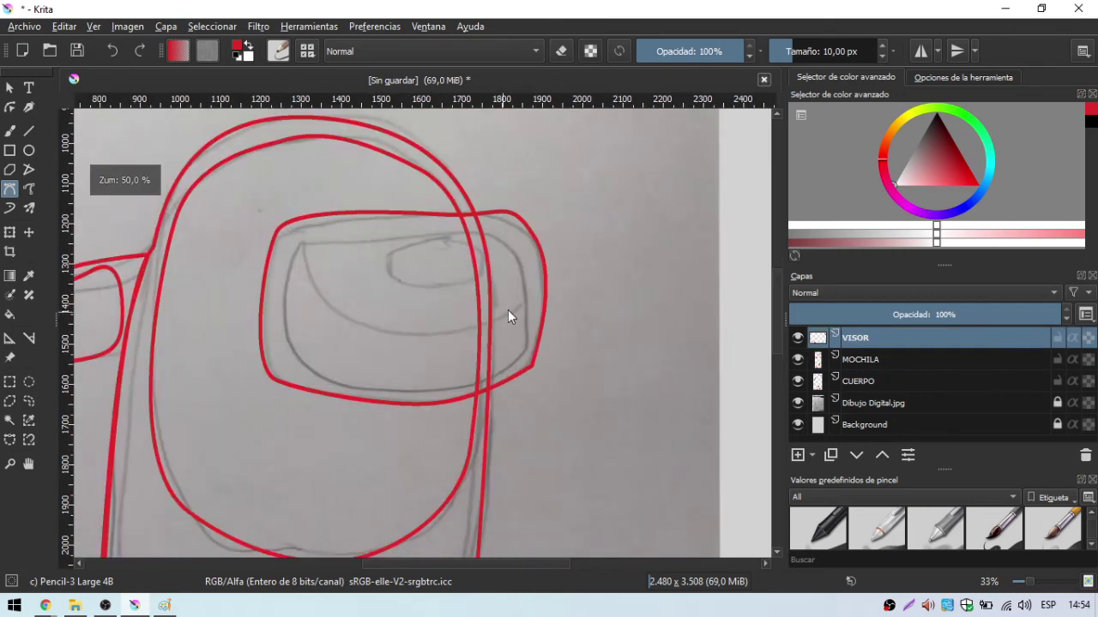
scroll(508, 313, up, 1)
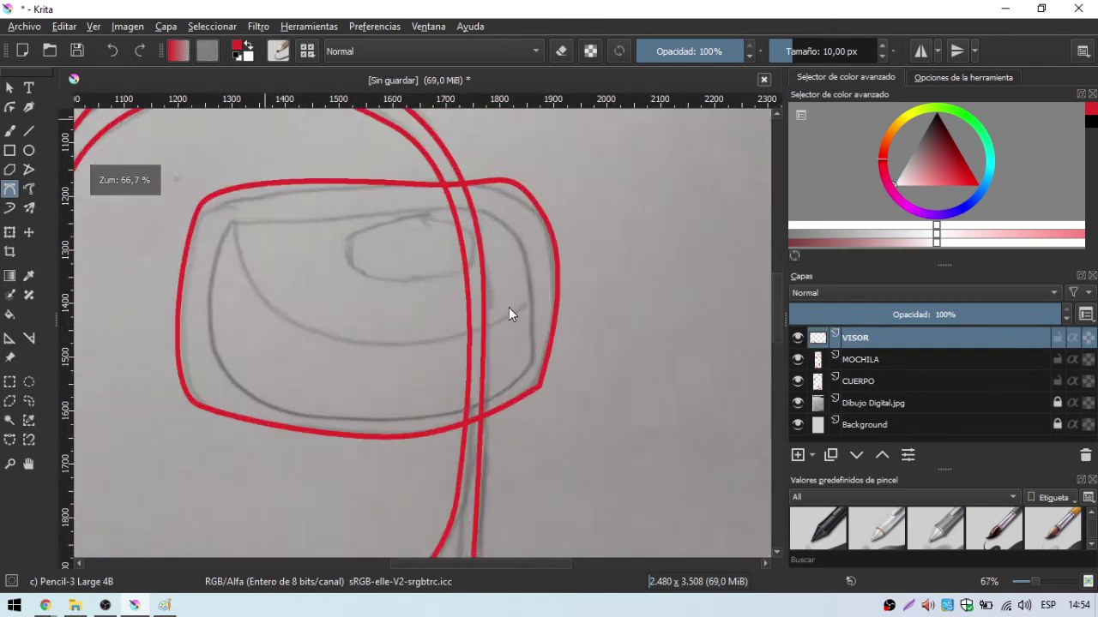
click(227, 224)
drag(248, 393, 362, 420)
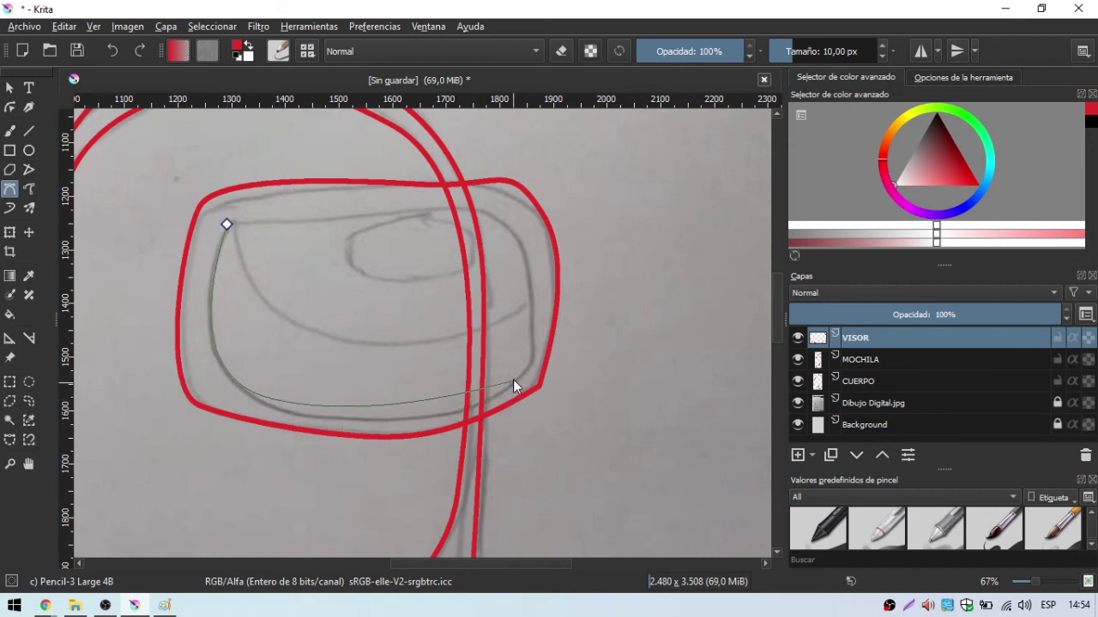
drag(513, 379, 568, 309)
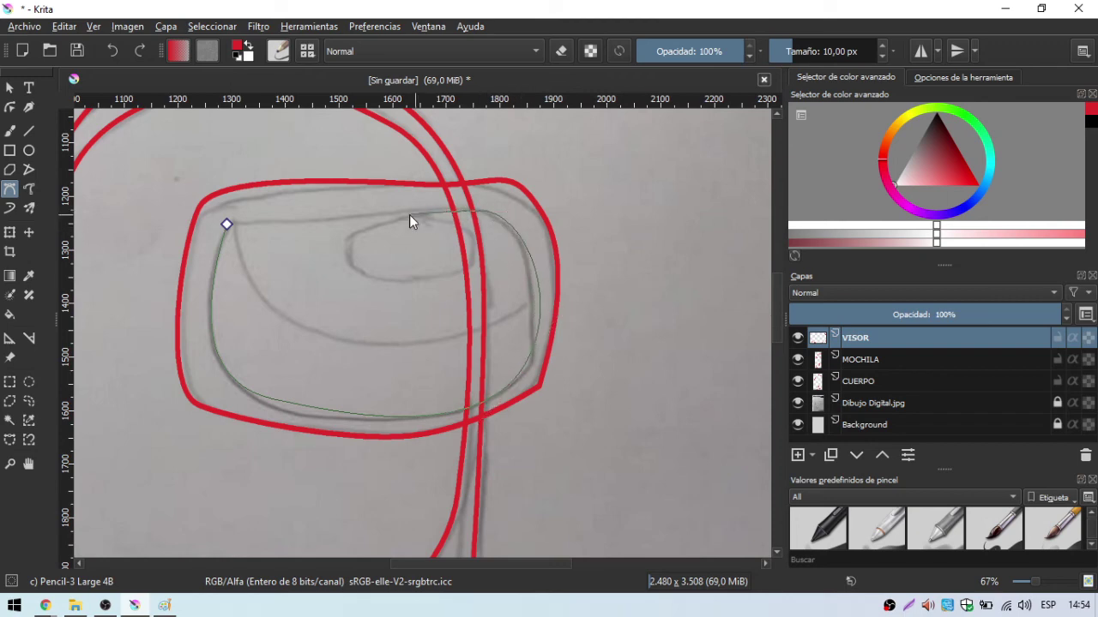
drag(224, 226, 204, 224)
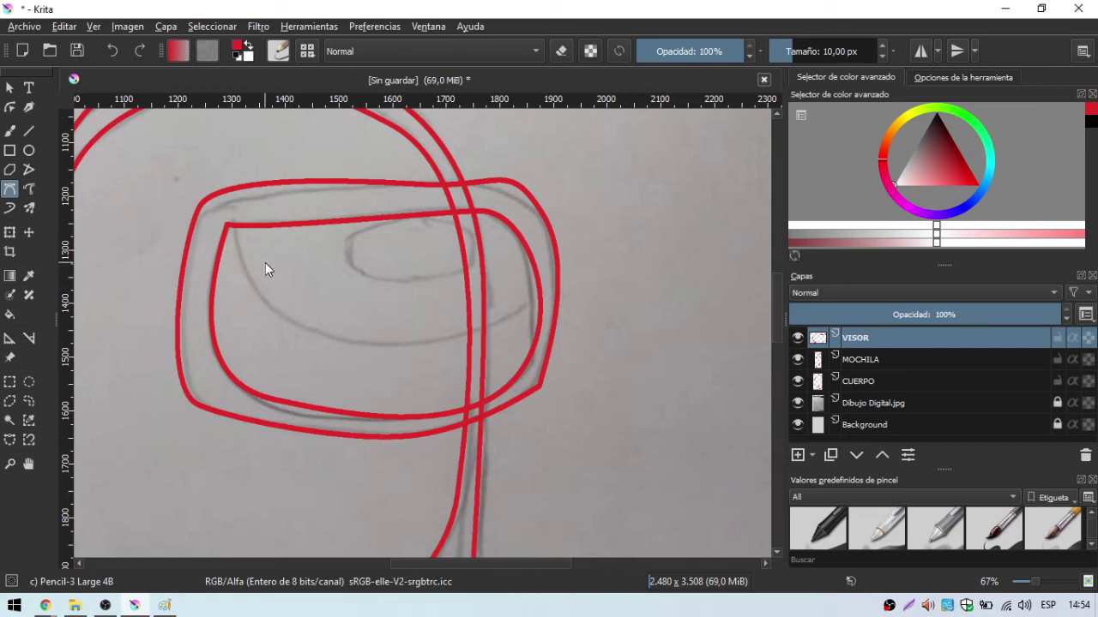
Step: Draw the curved reflection line across the visor and a small red highlight loop
click(541, 289)
drag(319, 337, 246, 302)
drag(232, 223, 306, 230)
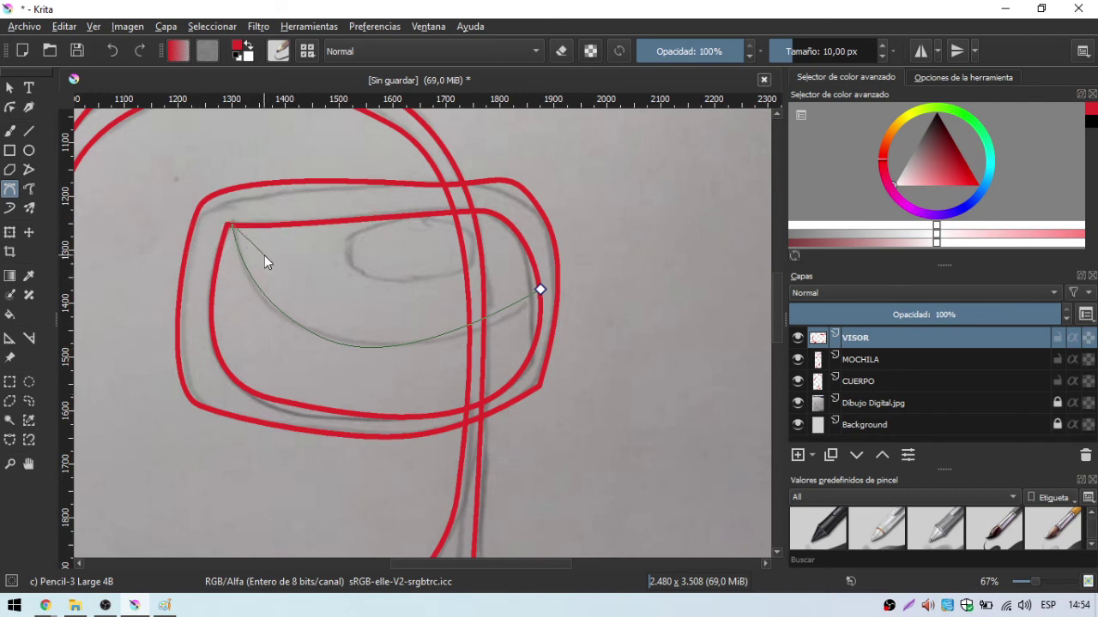
key(Return)
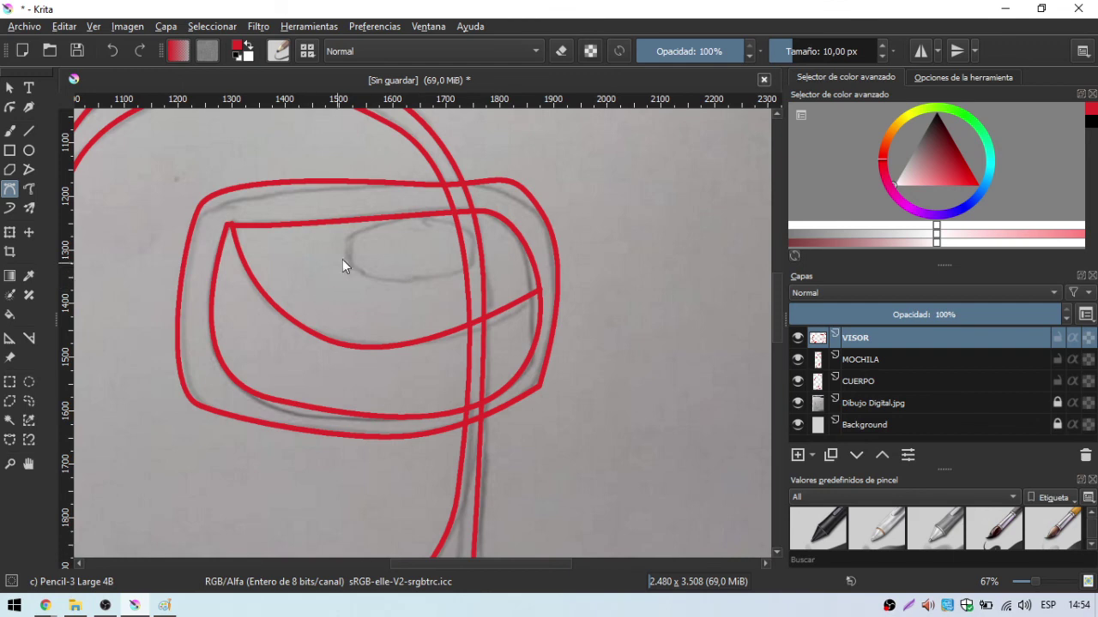
mouse_move(348, 240)
mouse_down()
mouse_move(353, 275)
mouse_move(467, 271)
mouse_move(472, 253)
mouse_up()
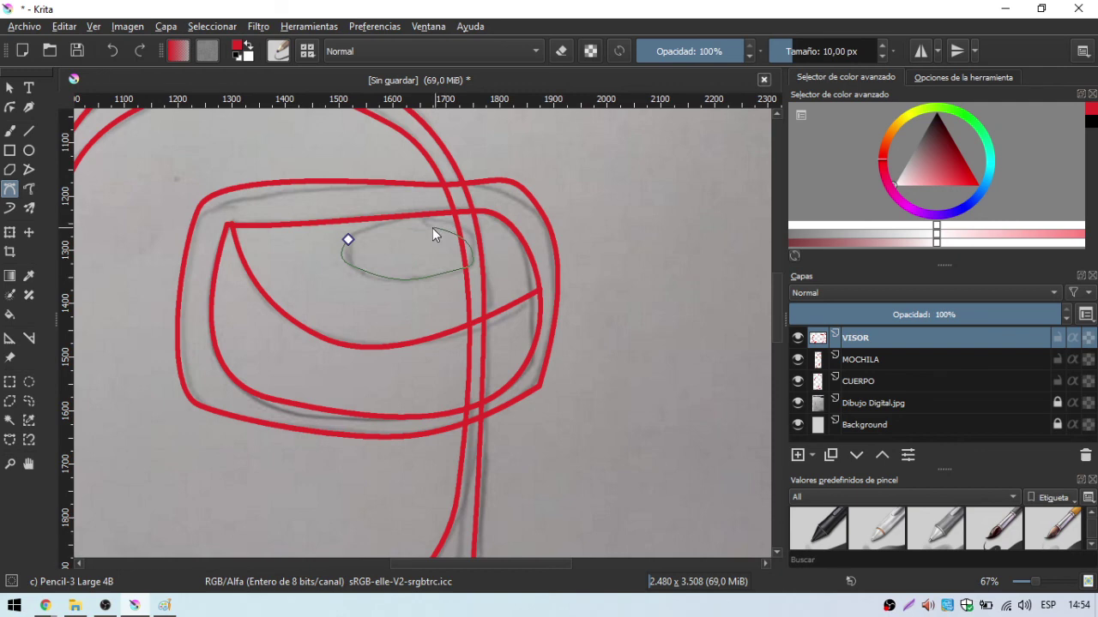
click(348, 241)
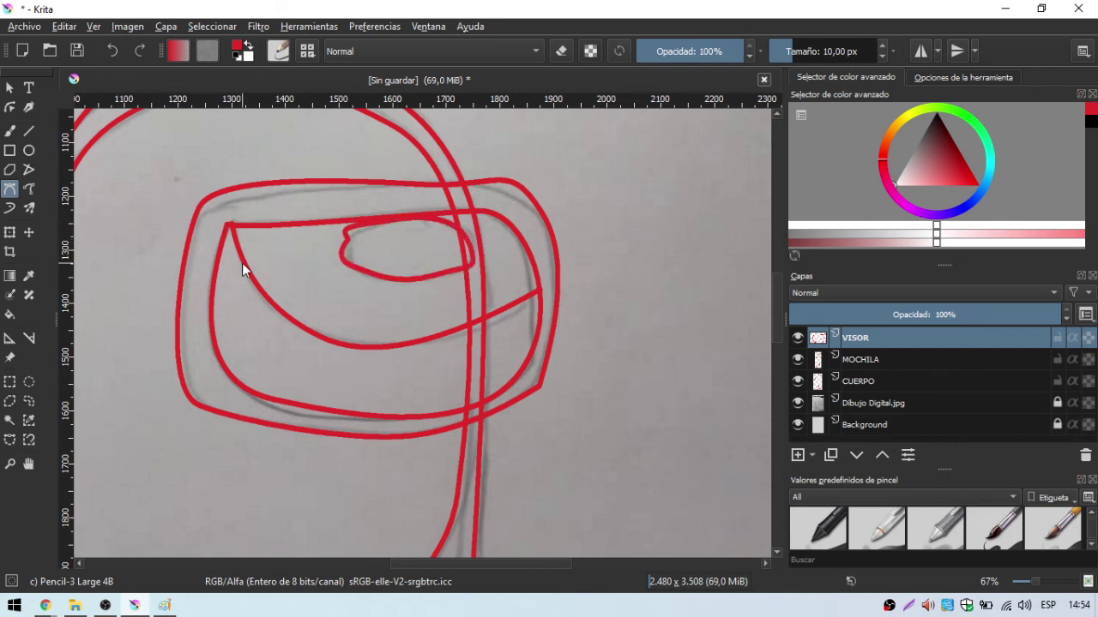
Step: Undo the rough highlight loop and redraw it as a neater, fully closed red oval
click(64, 26)
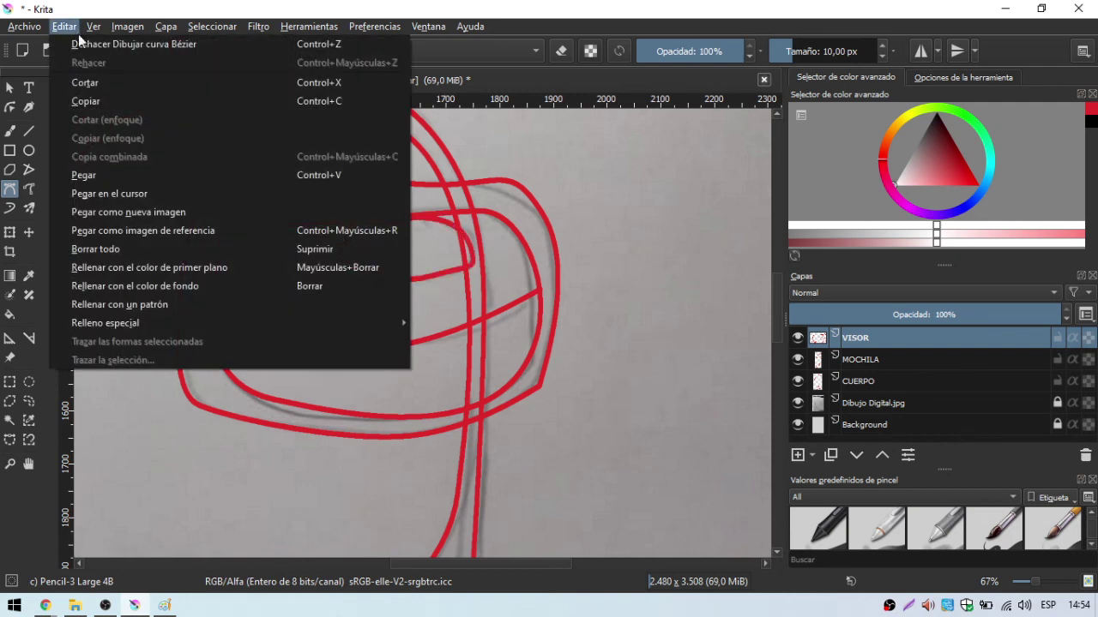
click(89, 45)
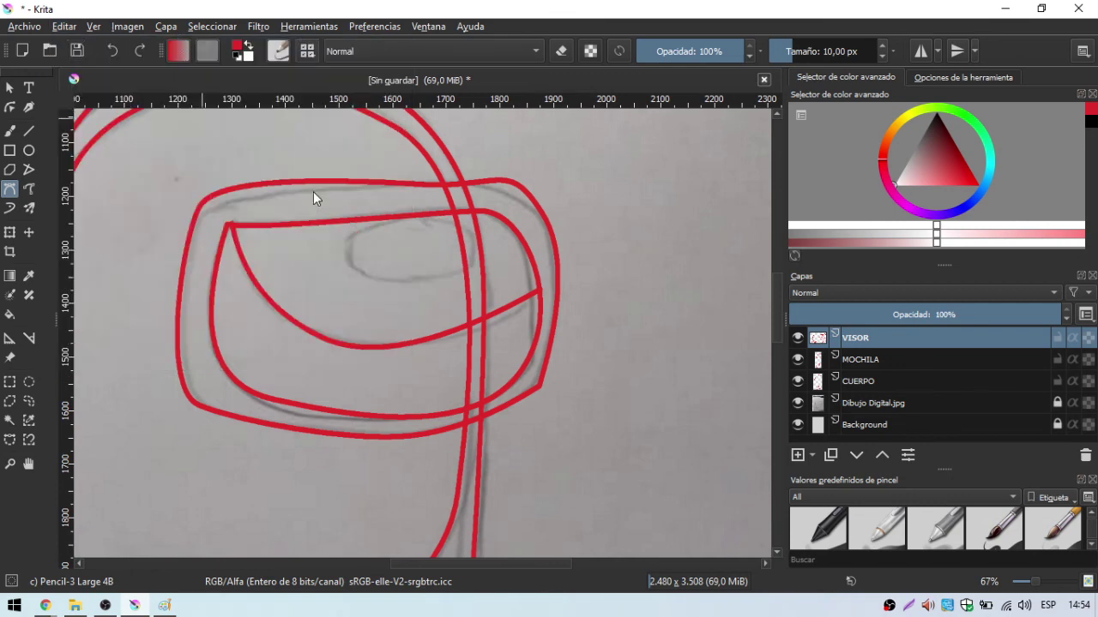
mouse_move(363, 275)
mouse_down()
mouse_move(462, 265)
mouse_move(466, 238)
mouse_up()
double_click(359, 231)
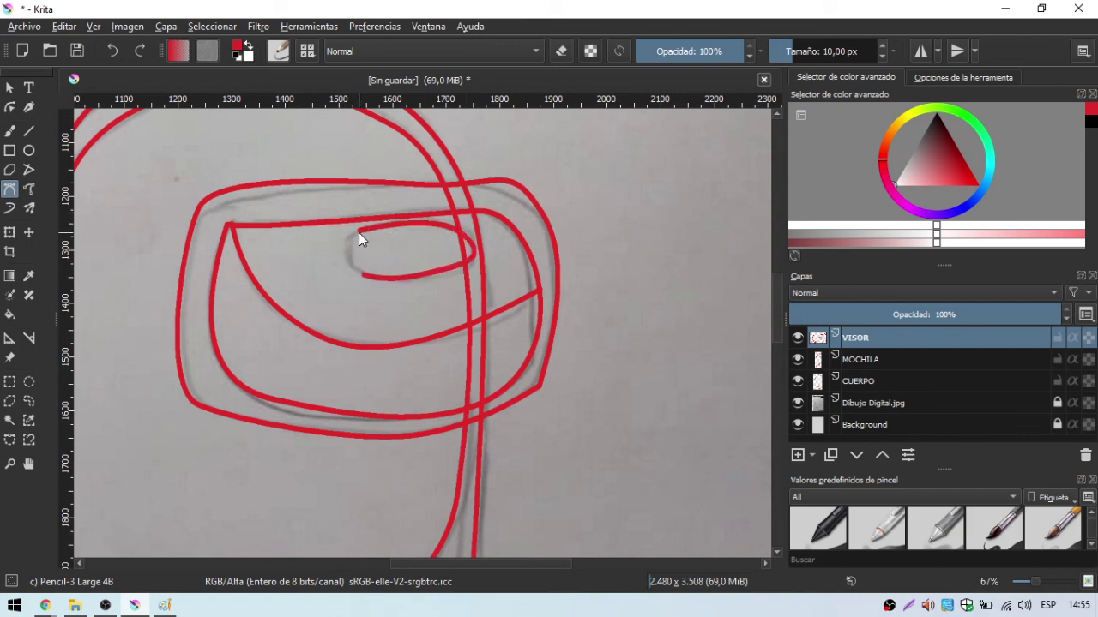
click(359, 229)
drag(358, 275, 389, 278)
key(Return)
Step: Zoom out and hide the Dibujo Digital.jpg layer, leaving only the red crewmate outlines
scroll(398, 278, down, 2)
scroll(394, 289, down, 1)
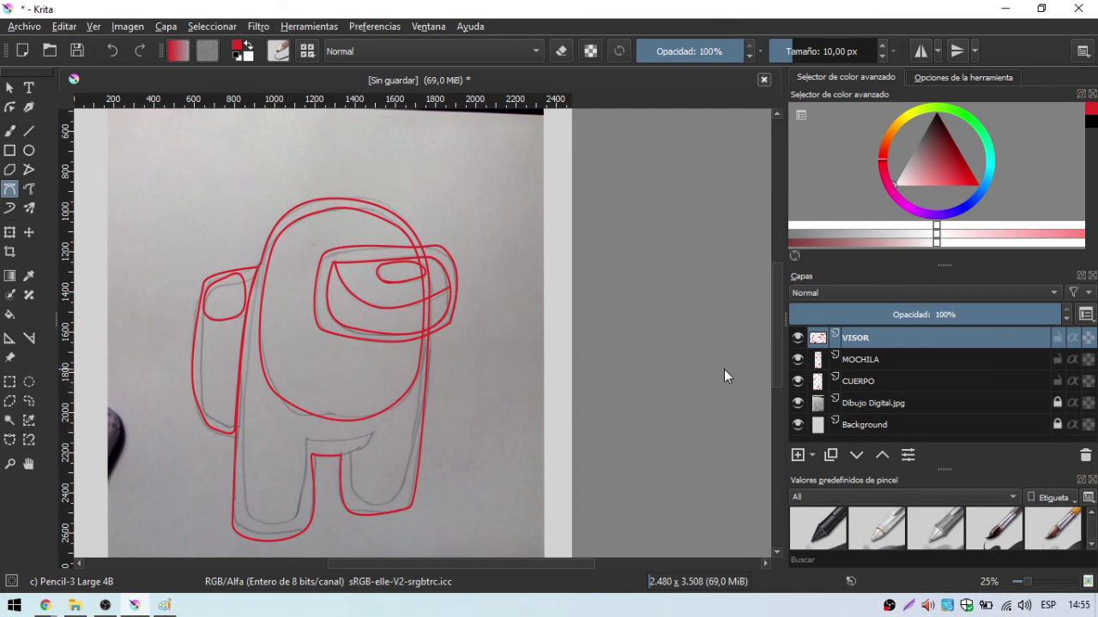
click(798, 403)
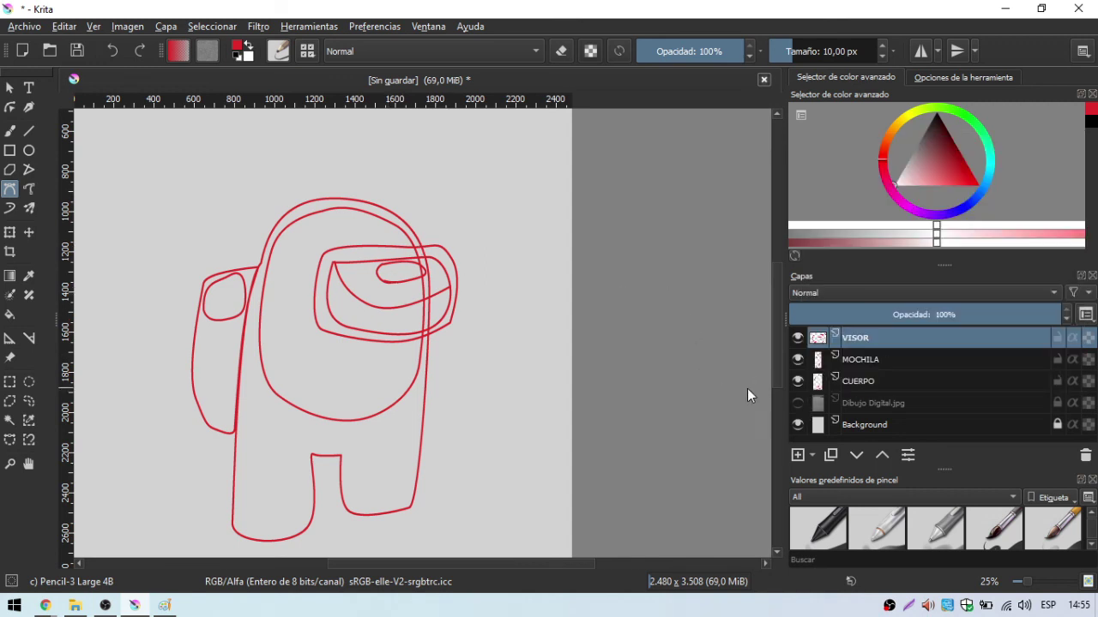
click(799, 404)
click(799, 403)
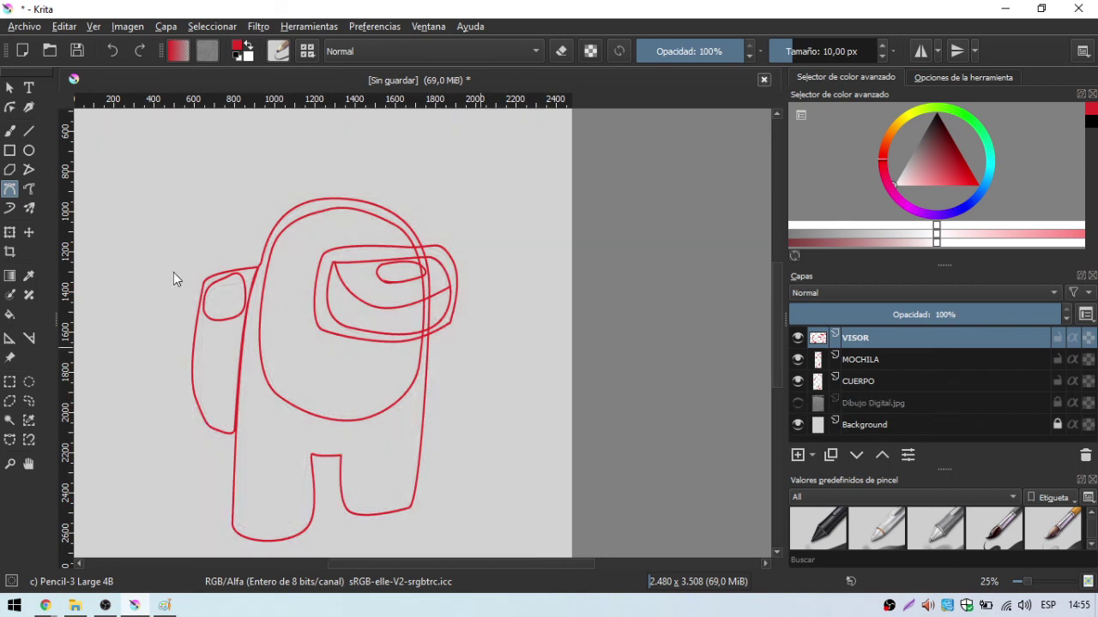